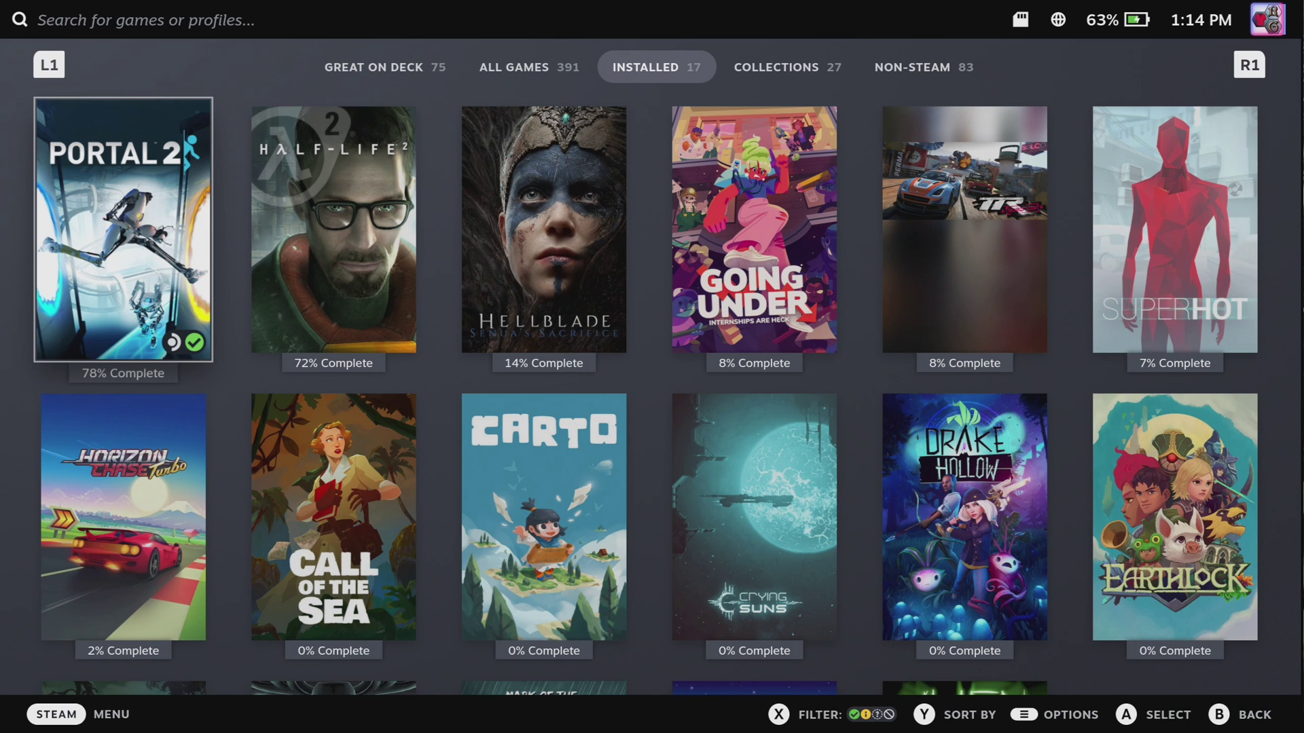
Move focus across the Installed library's game grid toward Portal 2.
key(Right)
Launch Portal 2 from its game page and skip the intro video to reach the title menu.
key(Left)
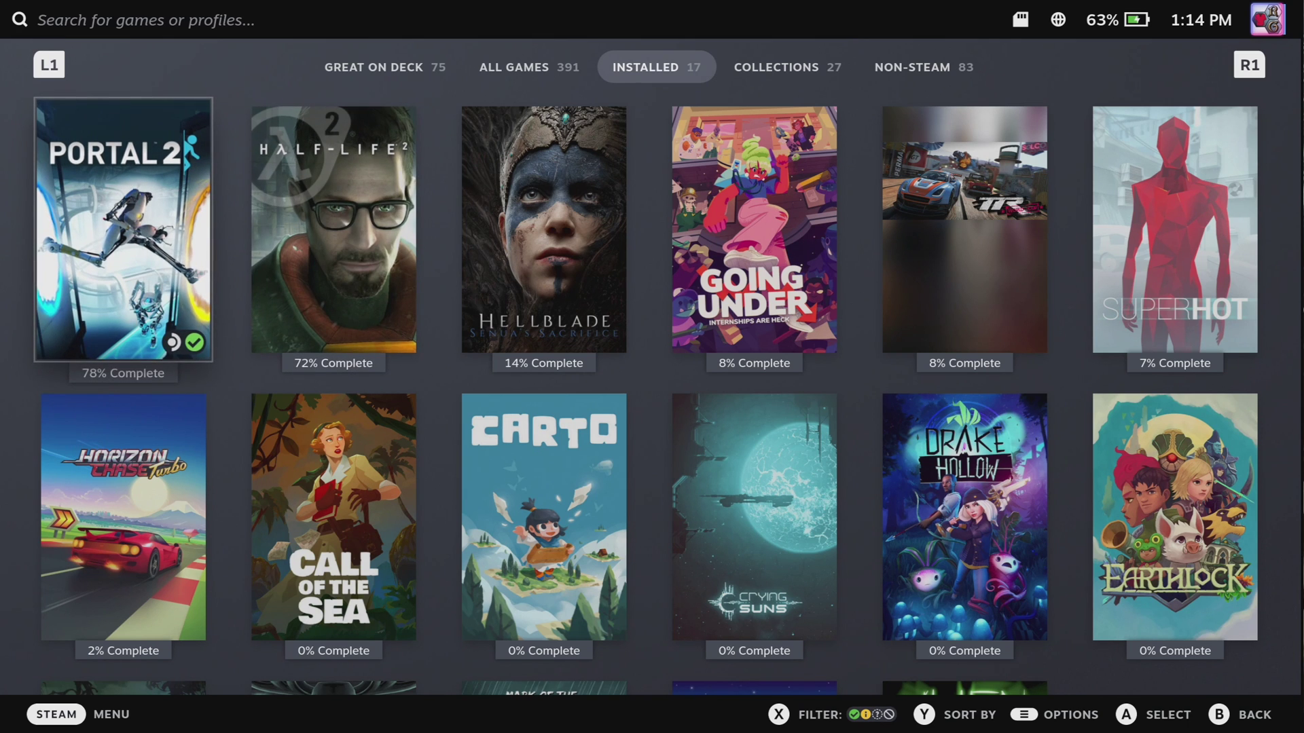
key(Return)
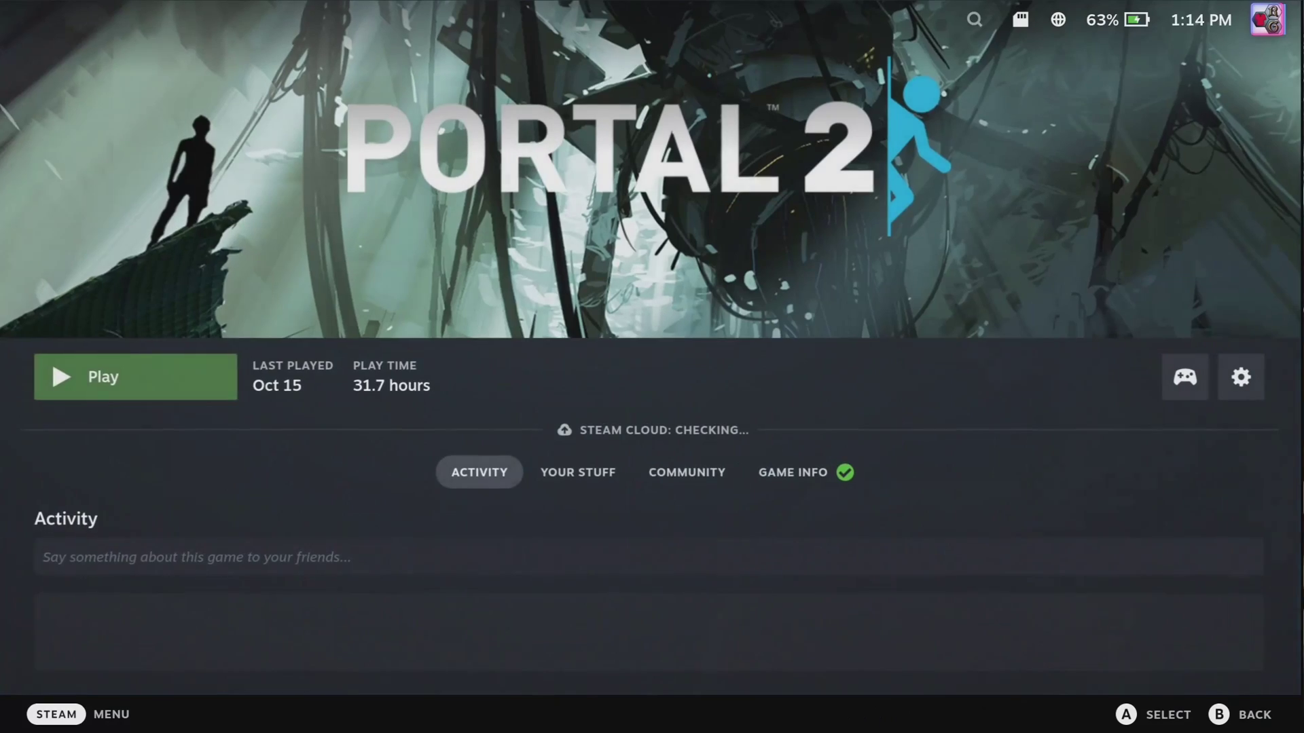
key(Return)
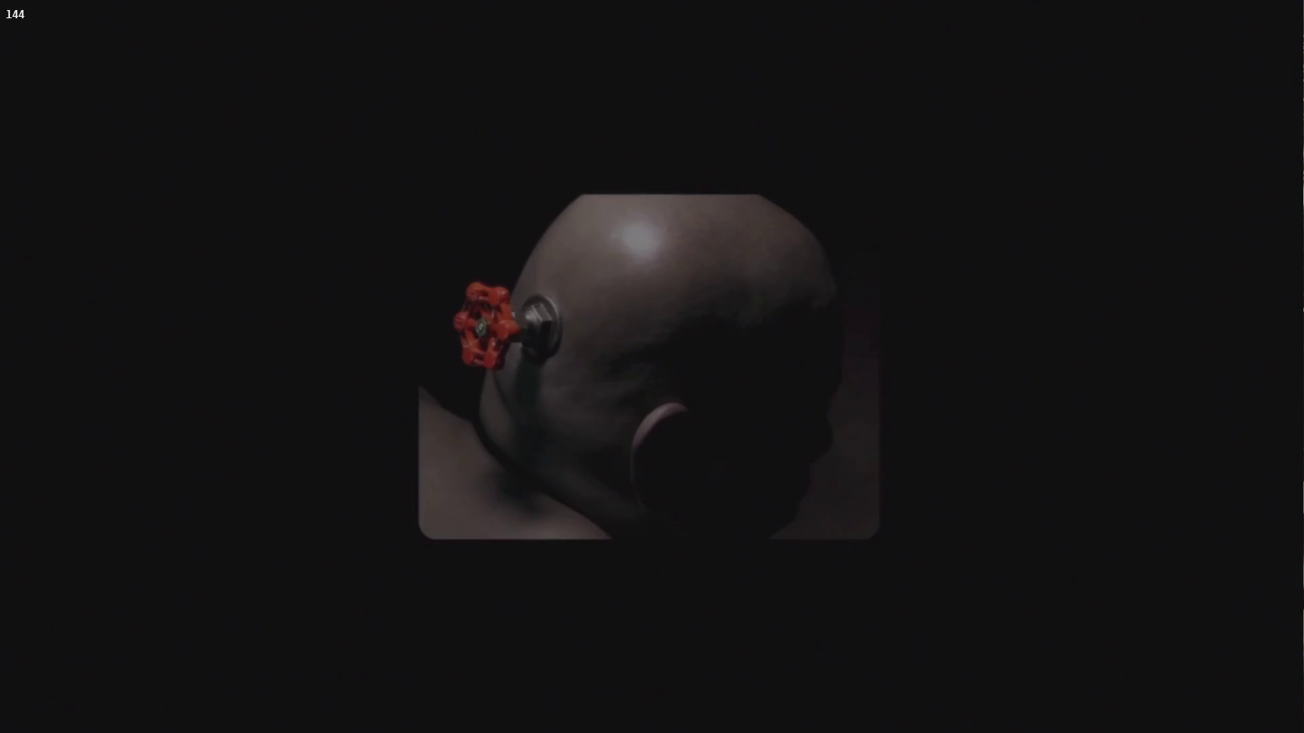
key(Escape)
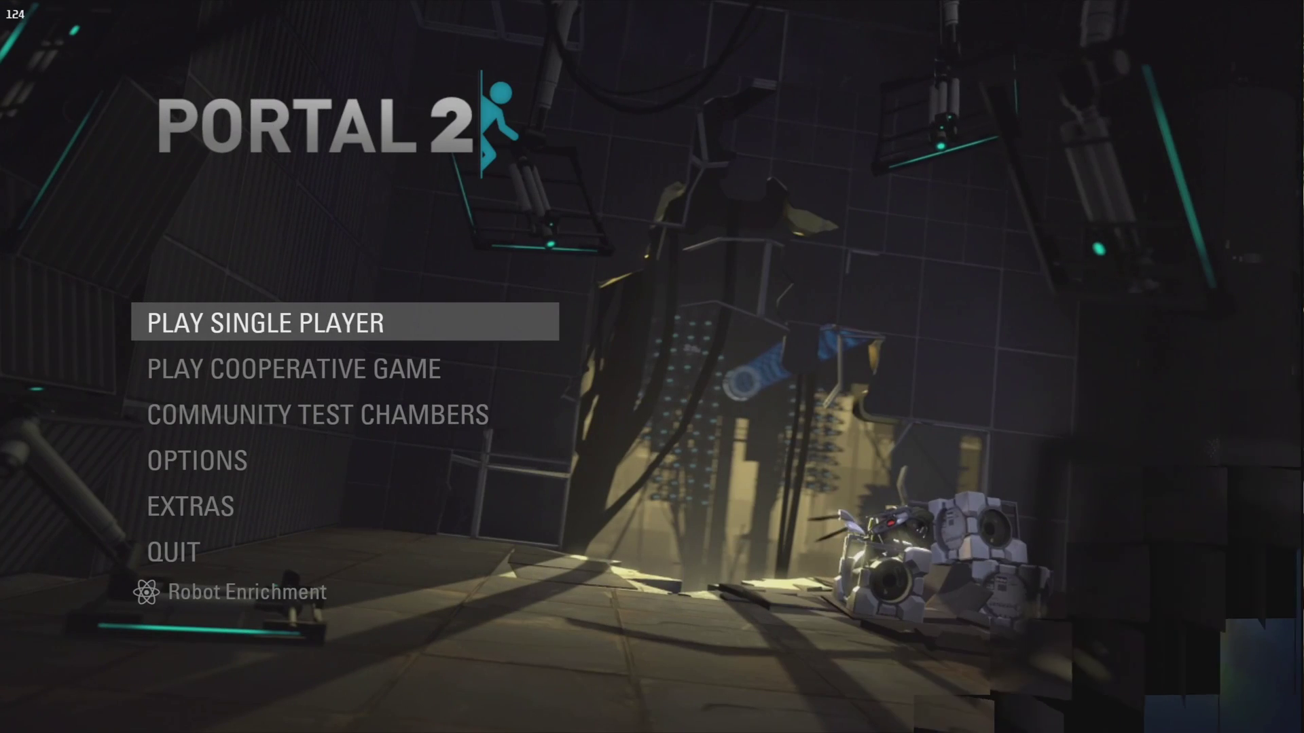
key(Down)
key(Down)
key(Down)
Check Portal 2's Video options, where Resolution reads 2560 x 1440 (Native).
key(Return)
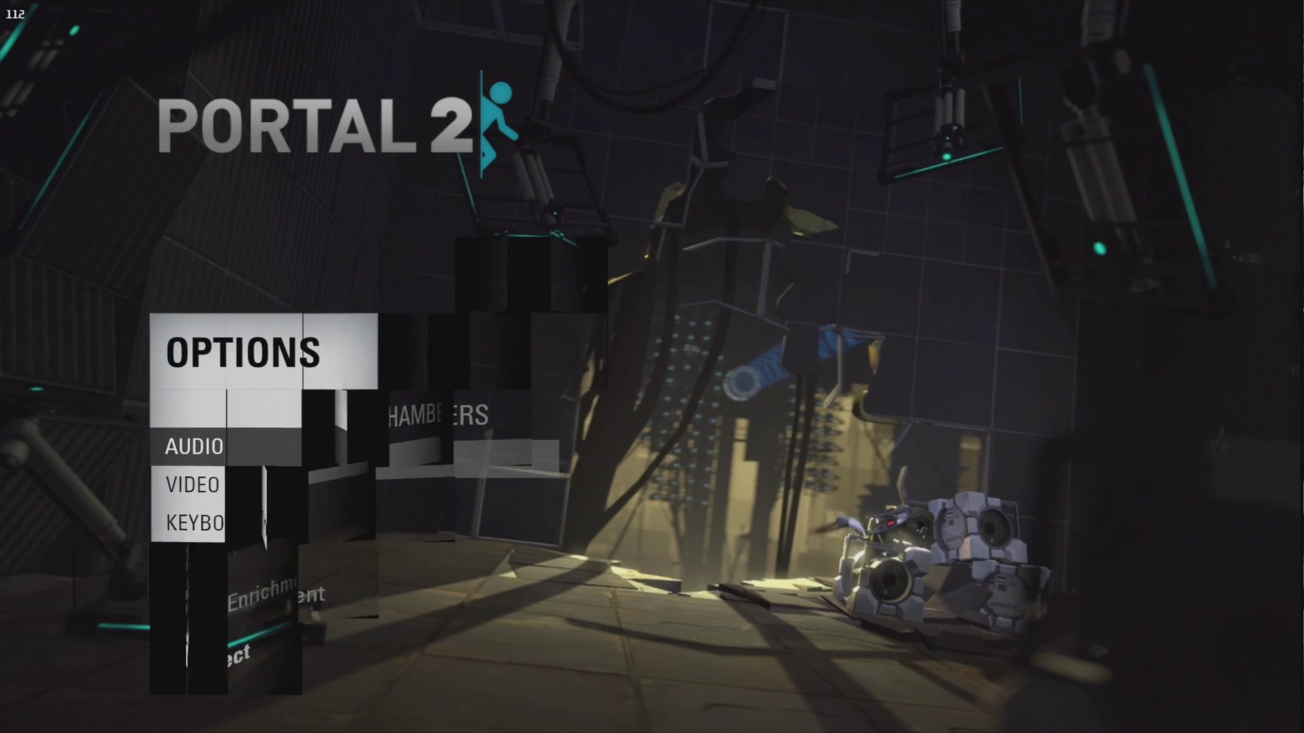
key(Down)
key(Return)
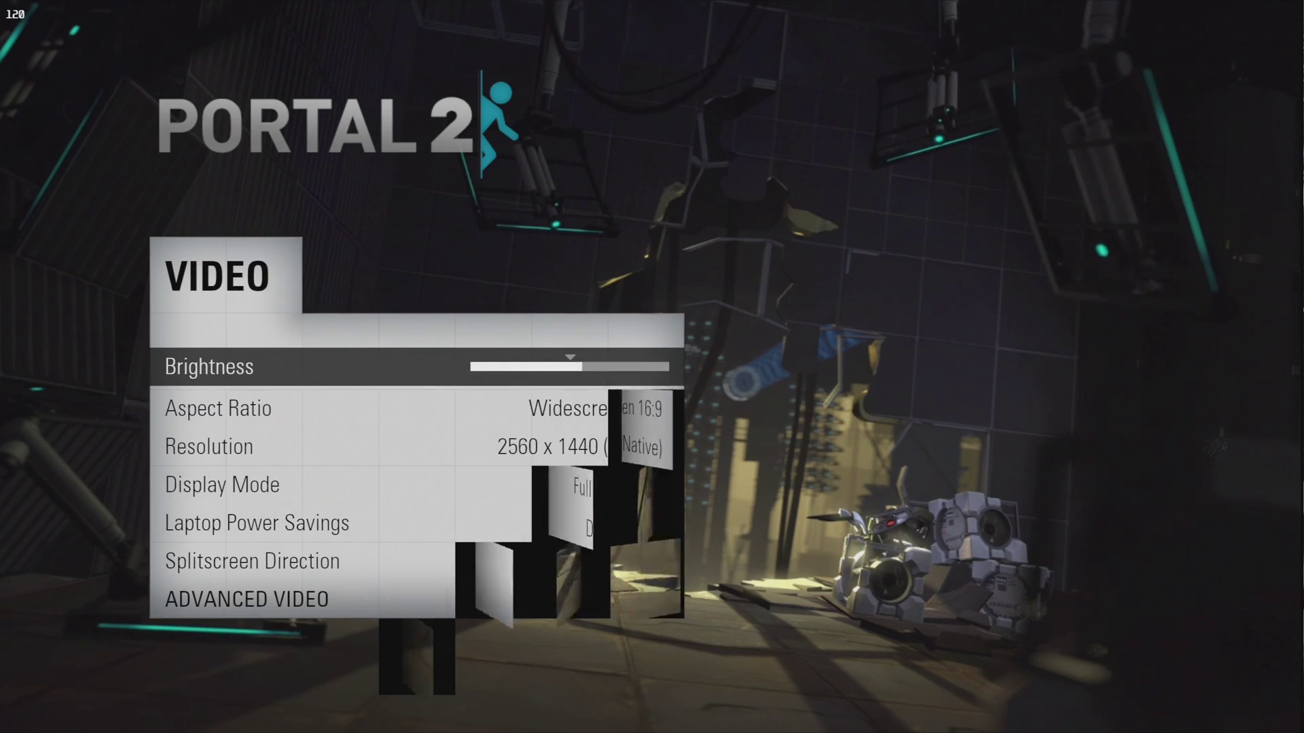
key(Down)
key(Down)
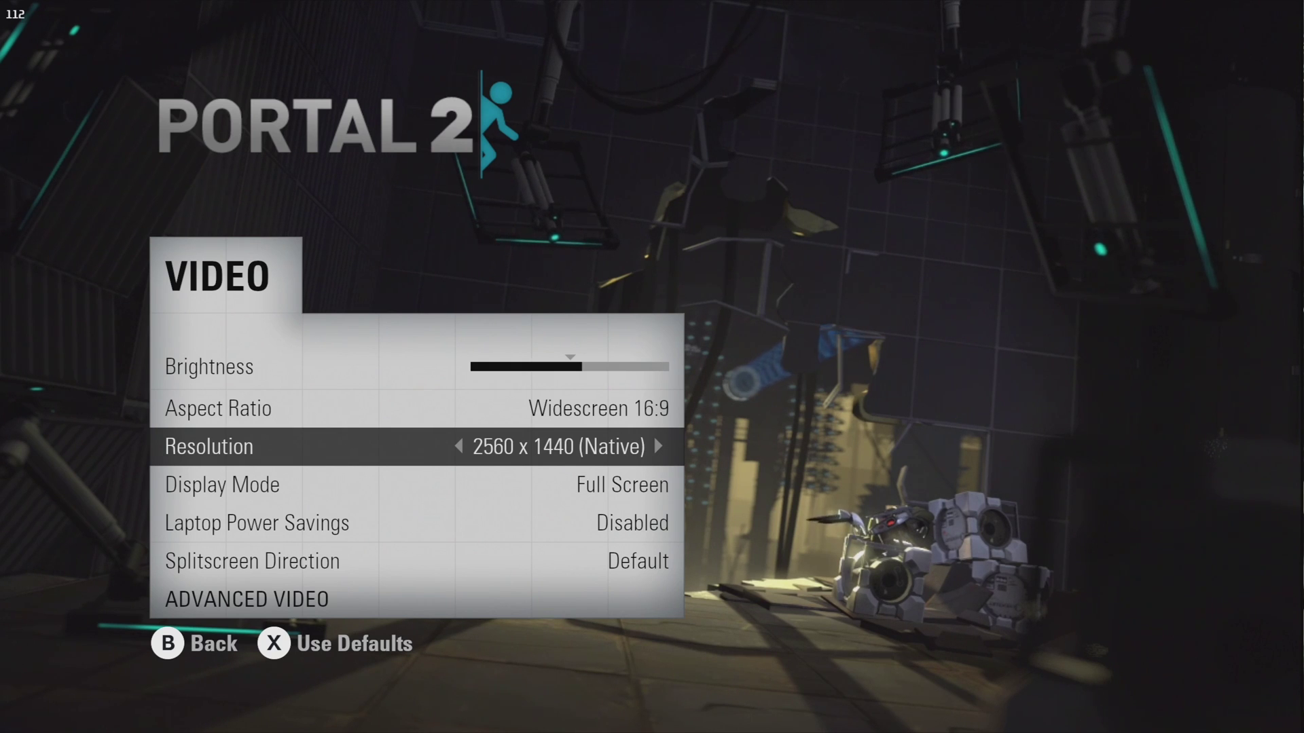
Exit Portal 2 from the Steam menu and return to the Installed library.
key(ctrl+1)
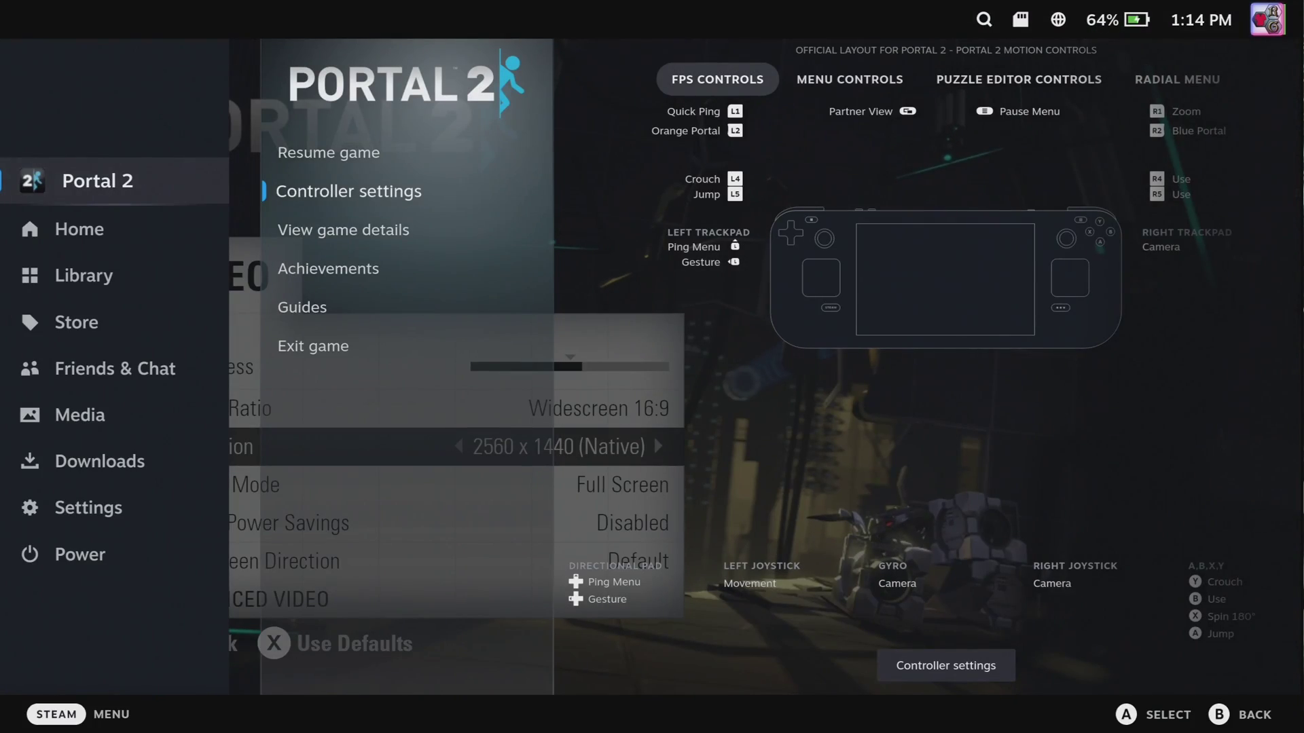
key(Right)
key(Down)
key(Down)
key(Down)
key(Down)
key(Down)
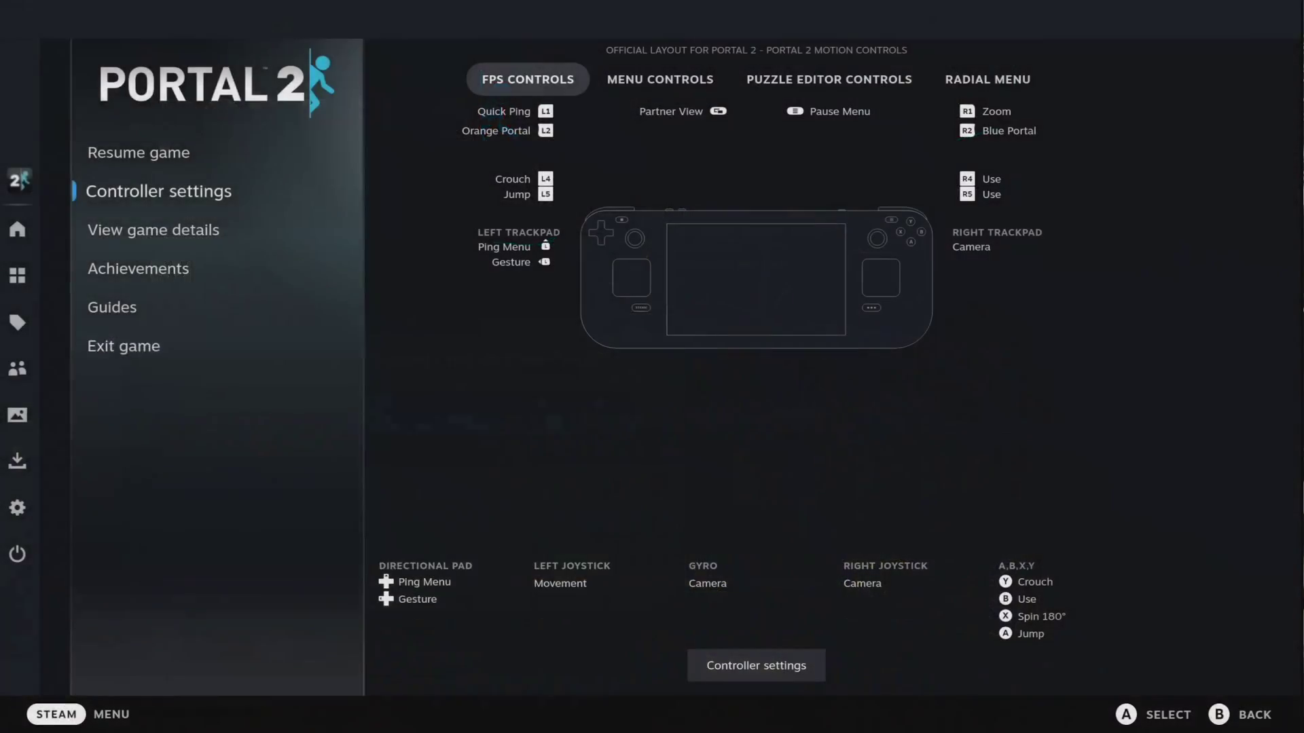
key(Return)
key(Return)
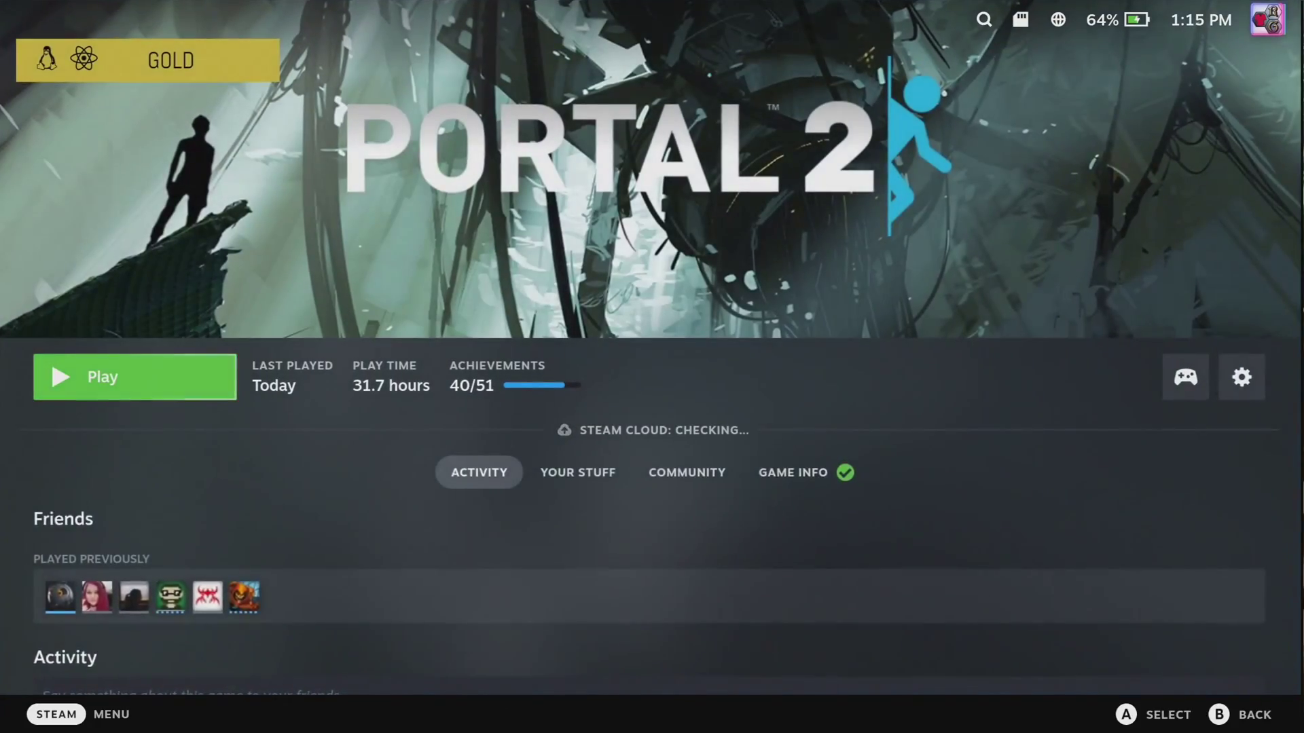
key(Escape)
key(Right)
key(Right)
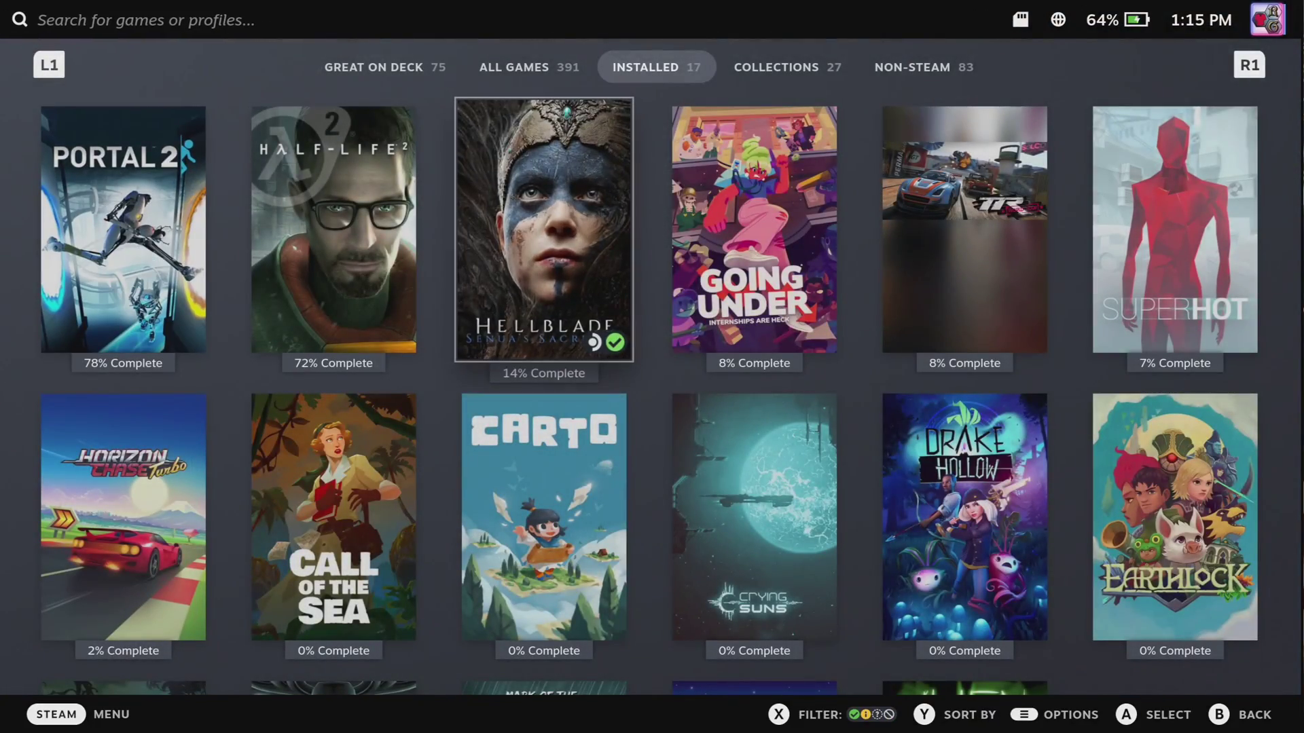
Launch Hellblade: Senua's Sacrifice with the normal launch option and reach its main menu.
key(Return)
key(Return)
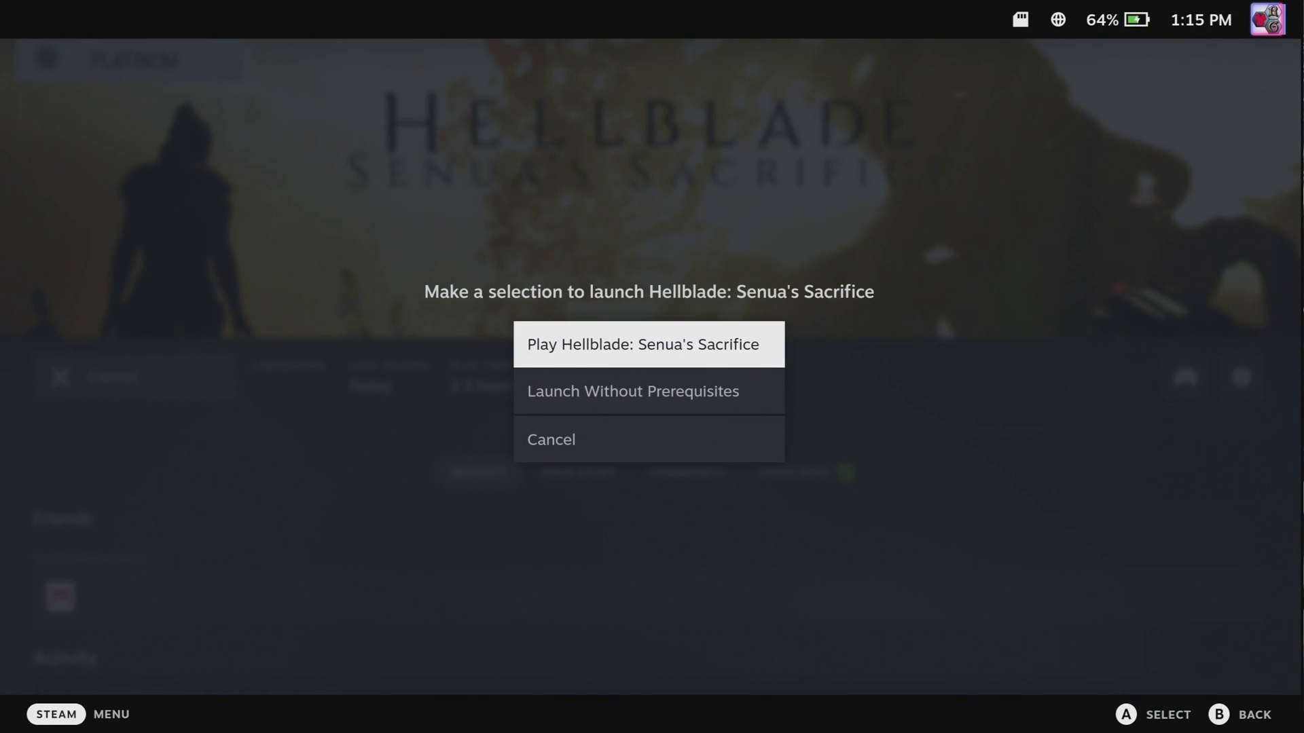
key(Return)
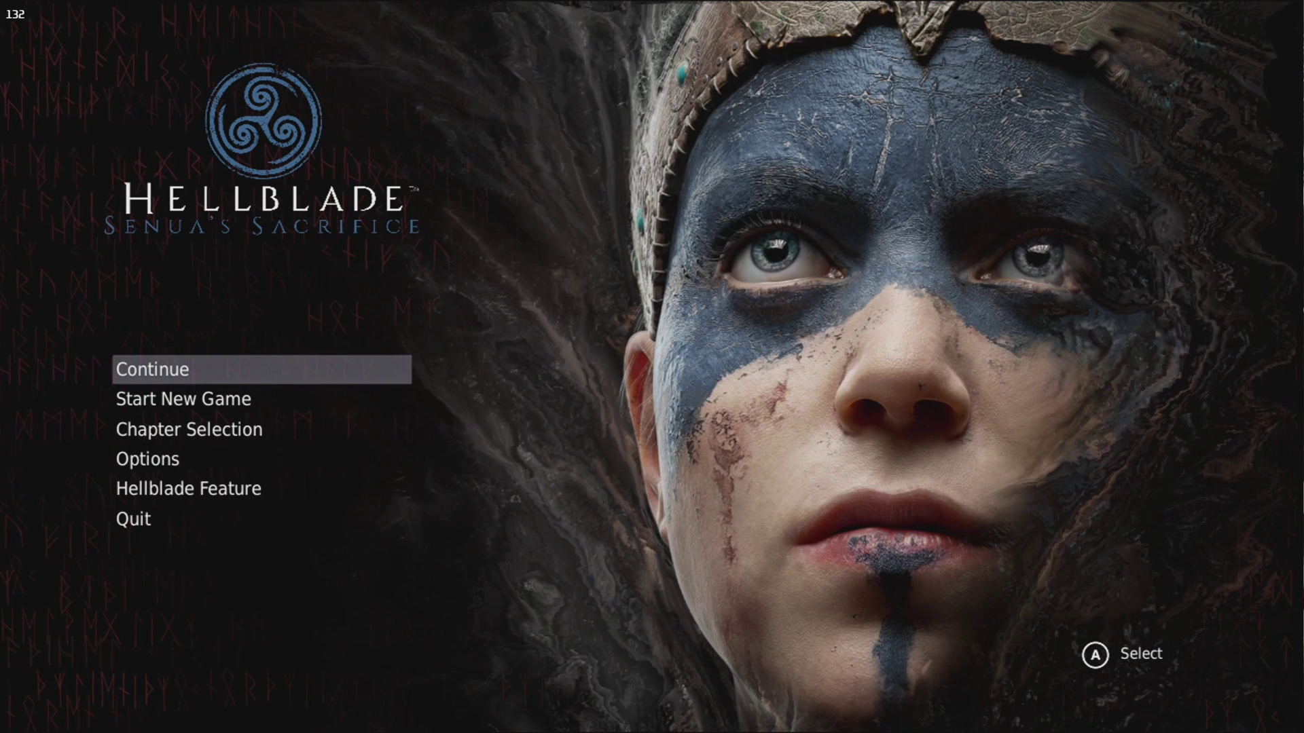
key(Down)
key(Down)
key(Down)
In Hellblade's Graphics settings, cycle Resolution between 1152x720 and 1280x720, leaving 1152x720.
key(Return)
key(Return)
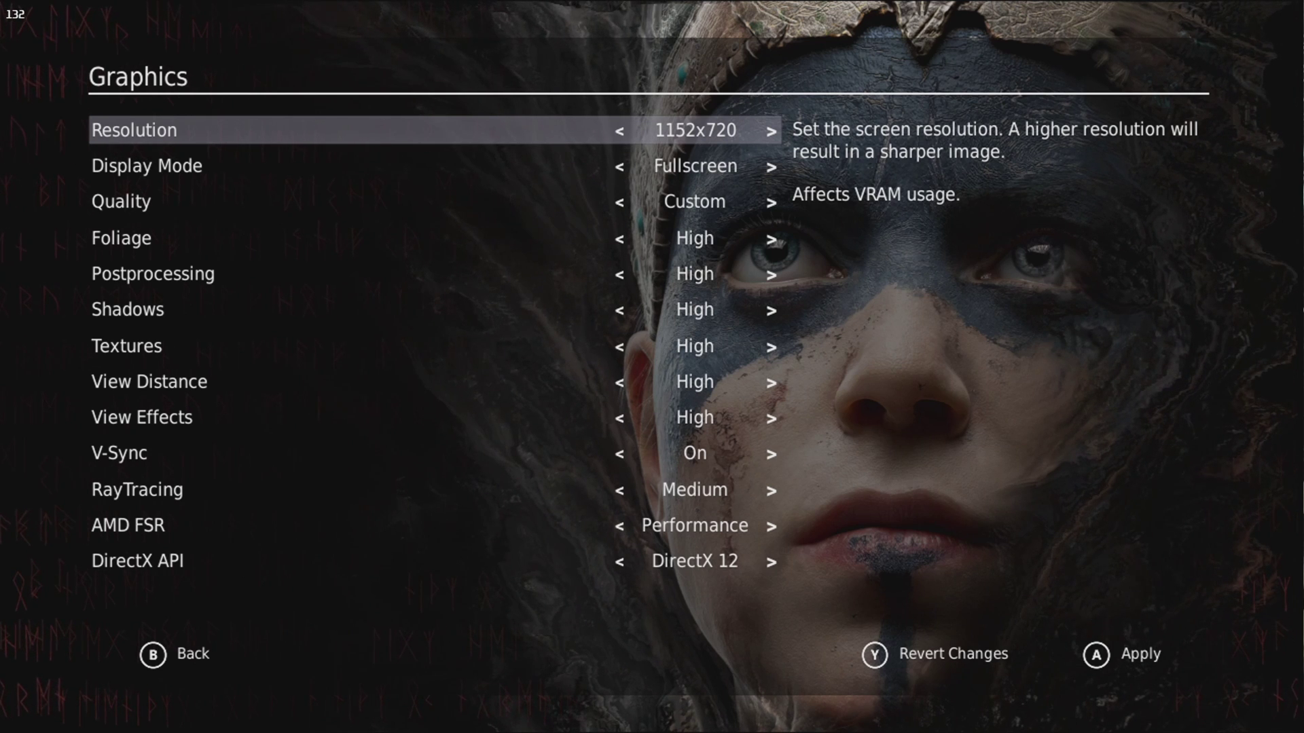
key(Right)
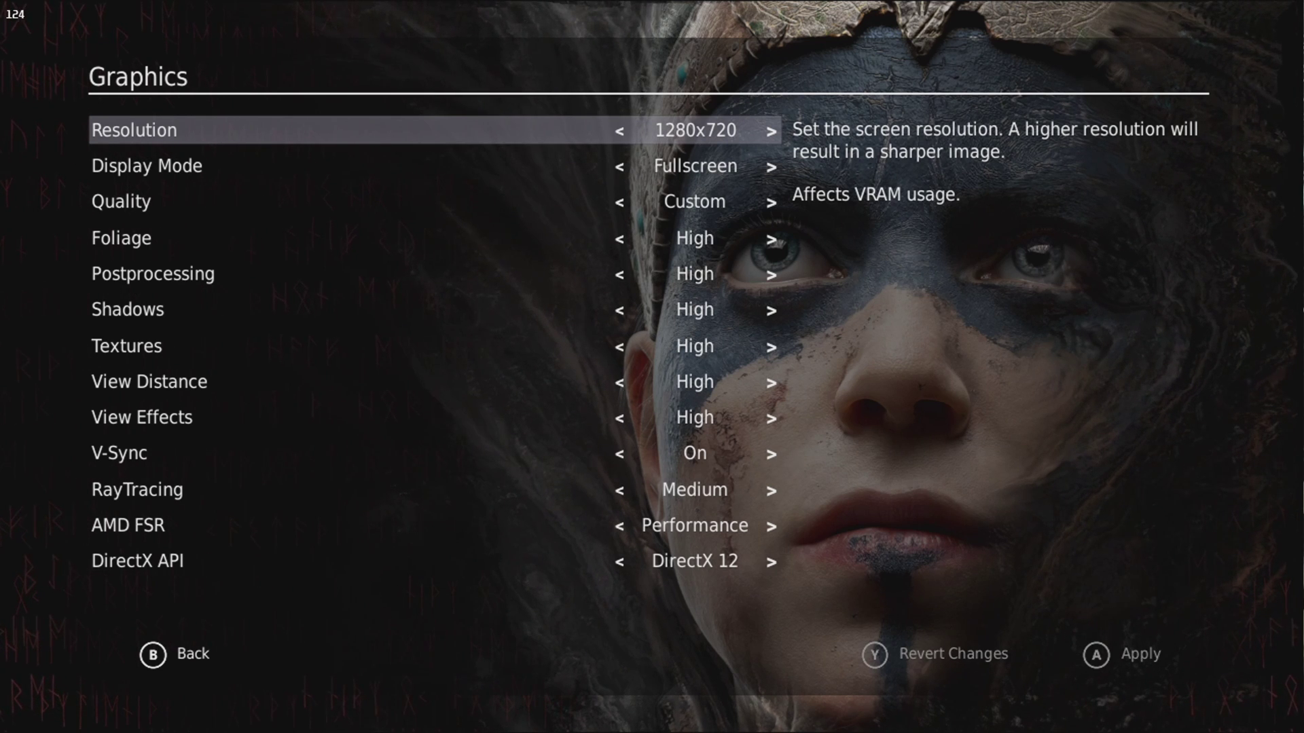
key(Left)
key(Right)
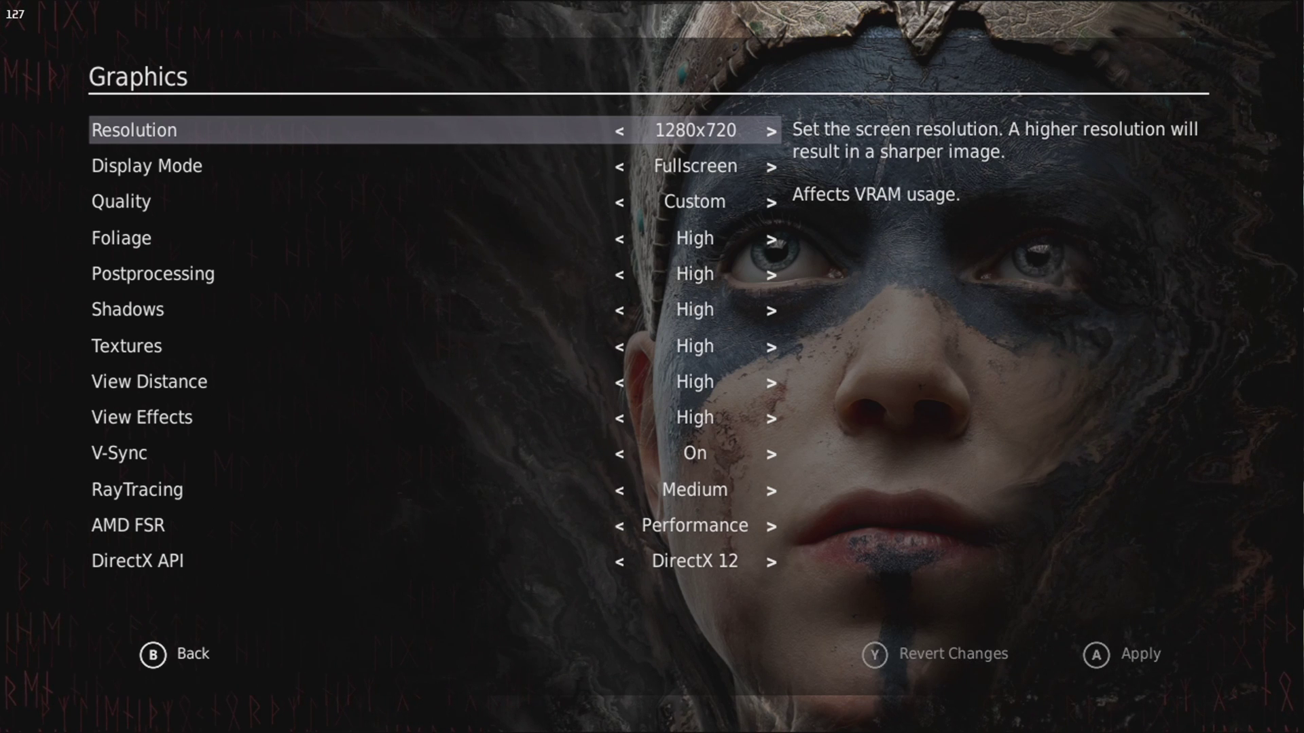
key(Left)
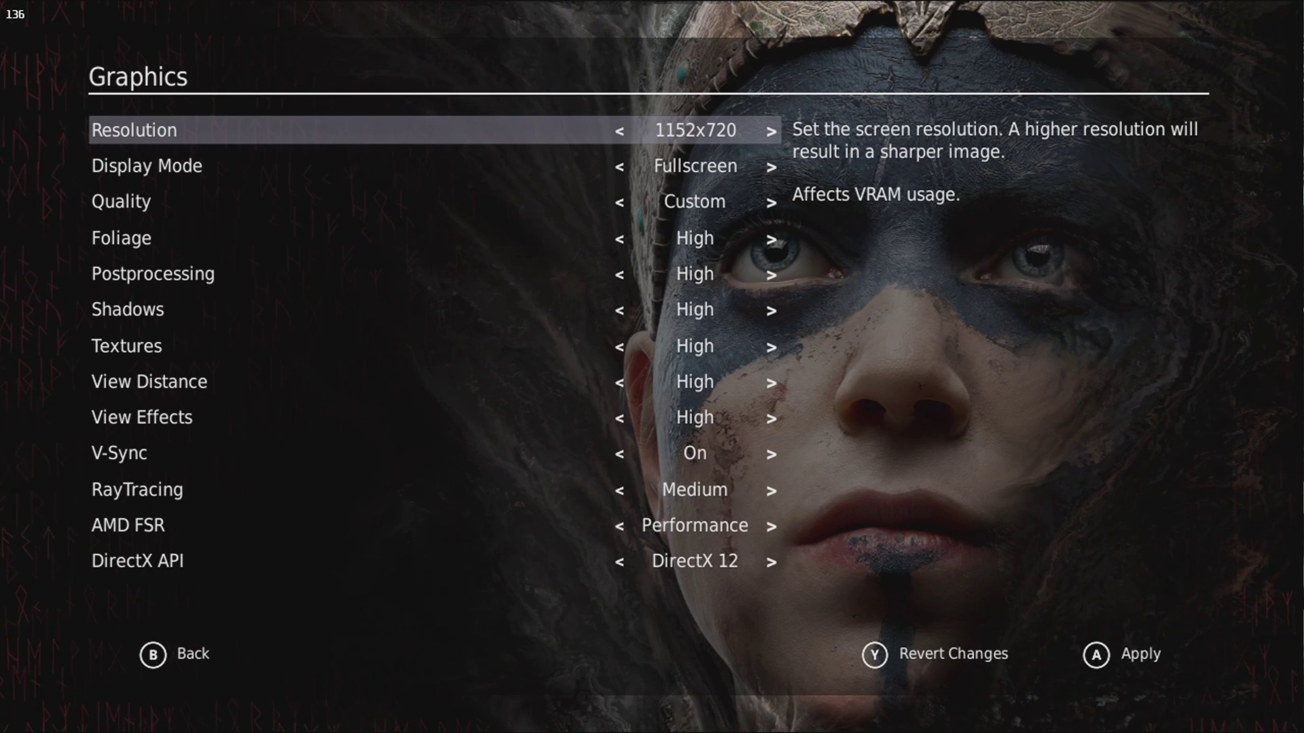
Quit Hellblade from the Steam menu and reopen its game page from the Installed library.
key(ctrl+1)
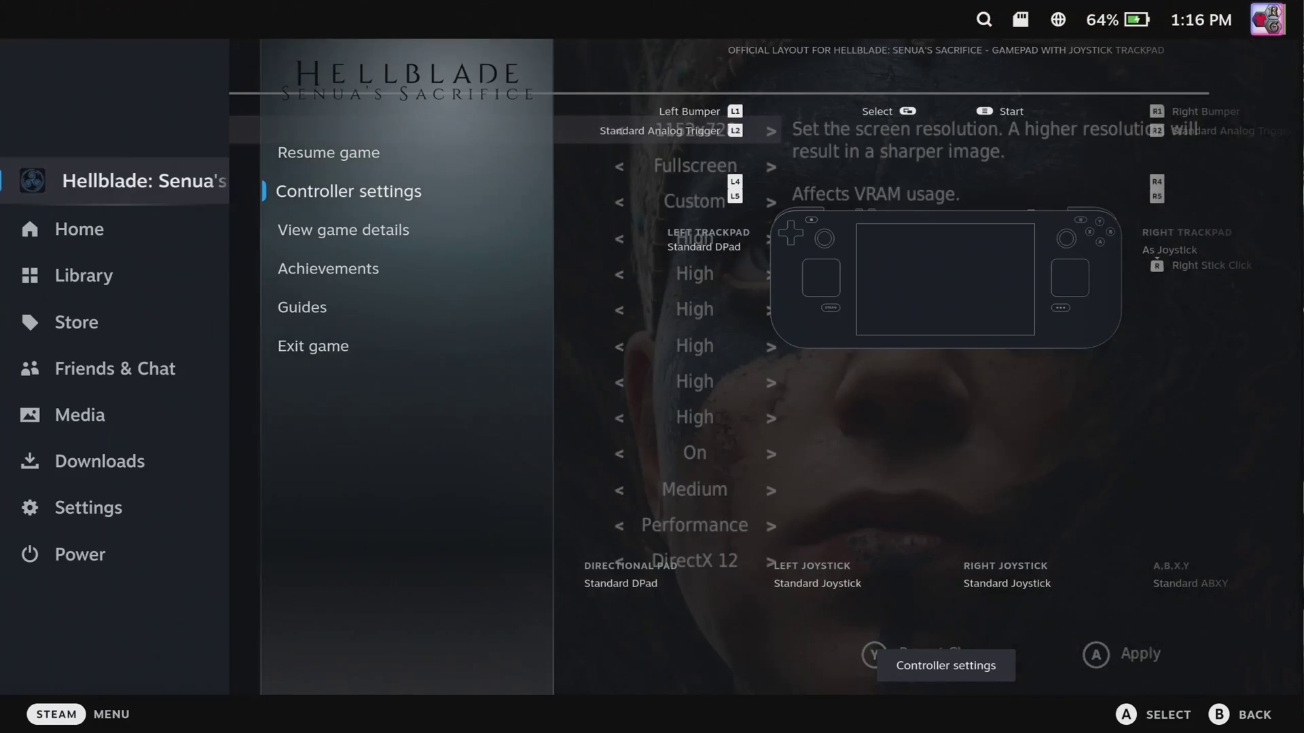
key(Down)
key(Down)
key(Down)
key(Return)
key(Return)
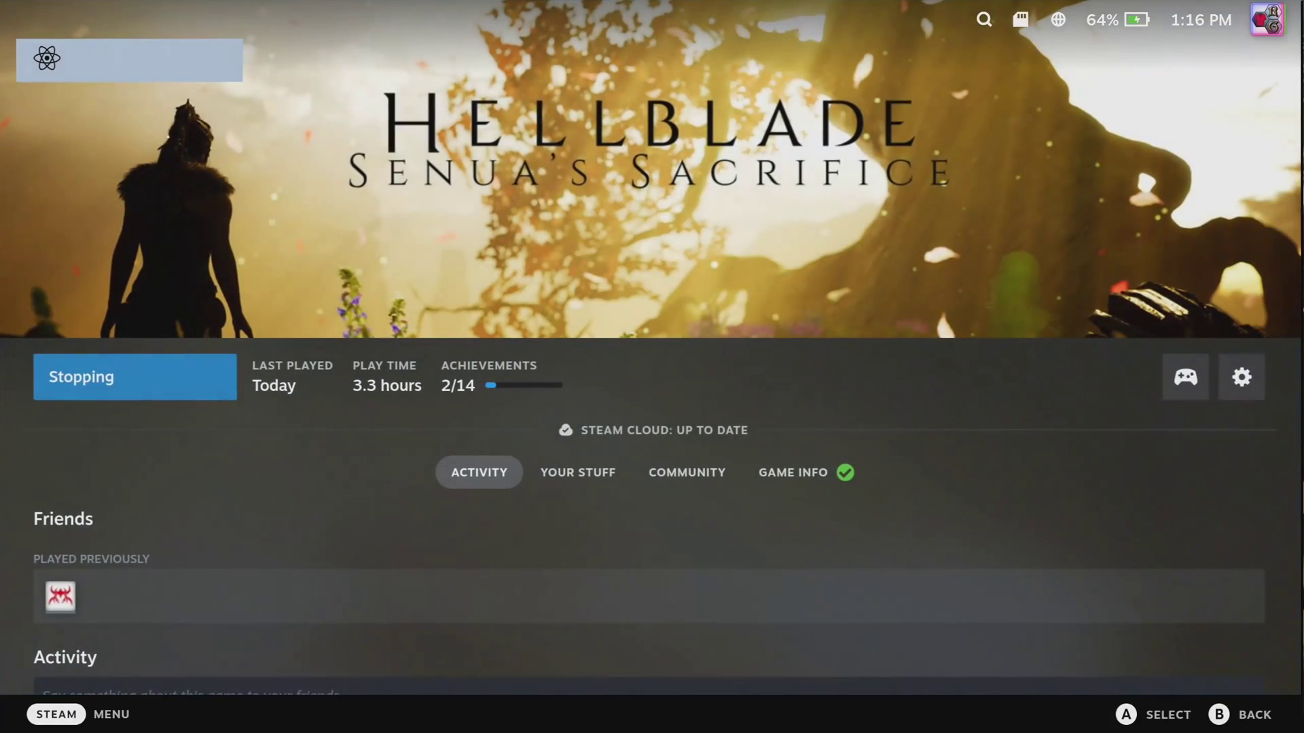
key(Escape)
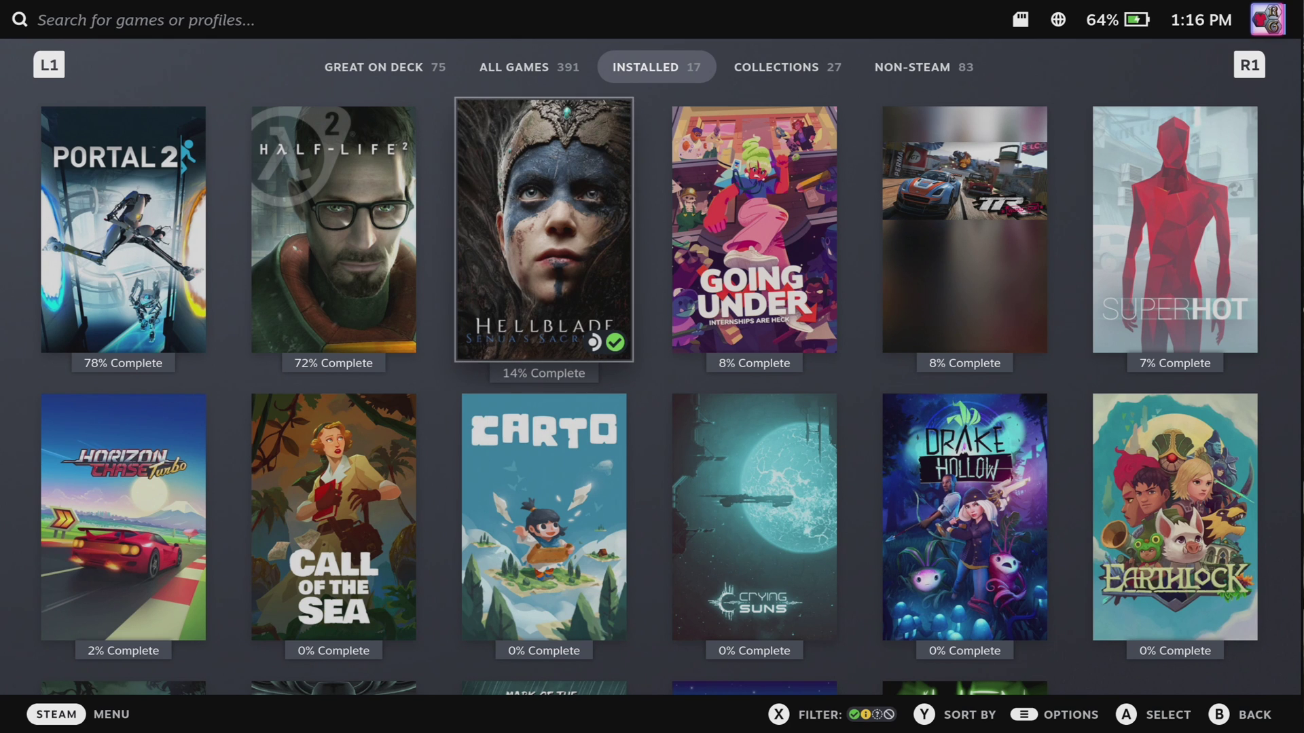
key(Return)
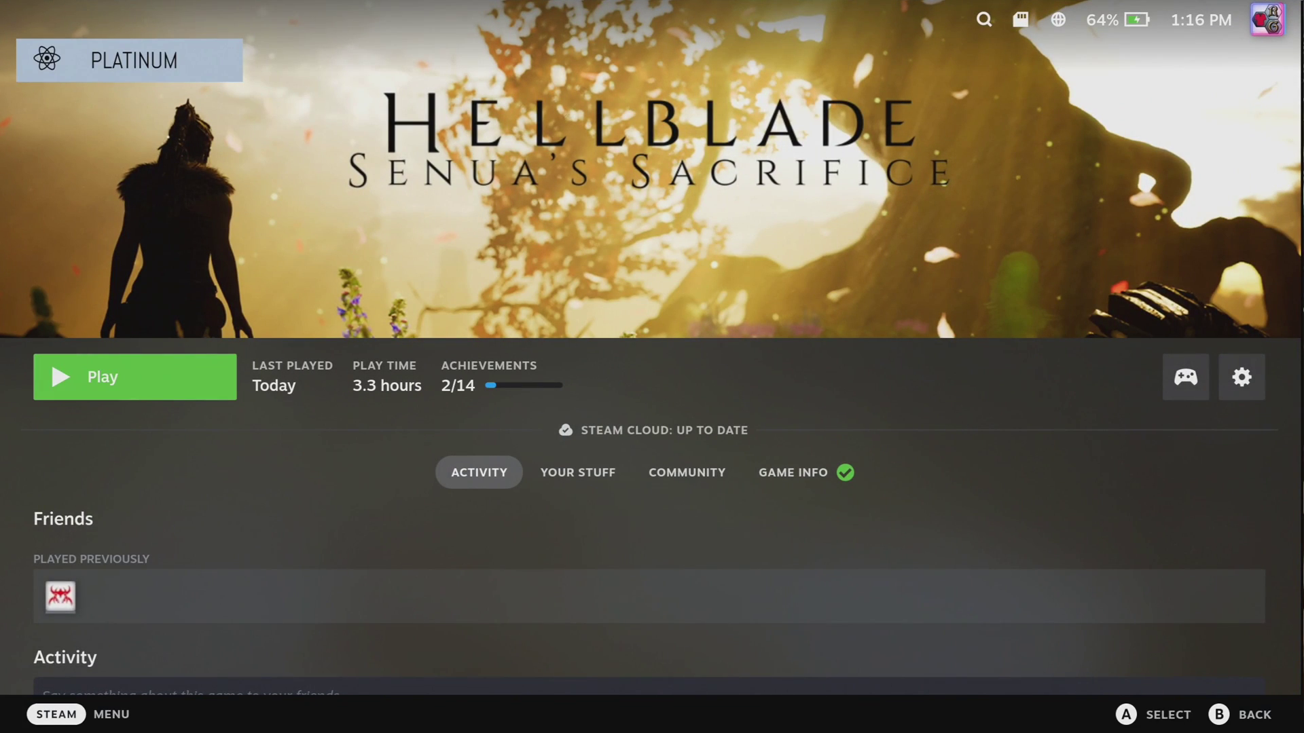
key(Right)
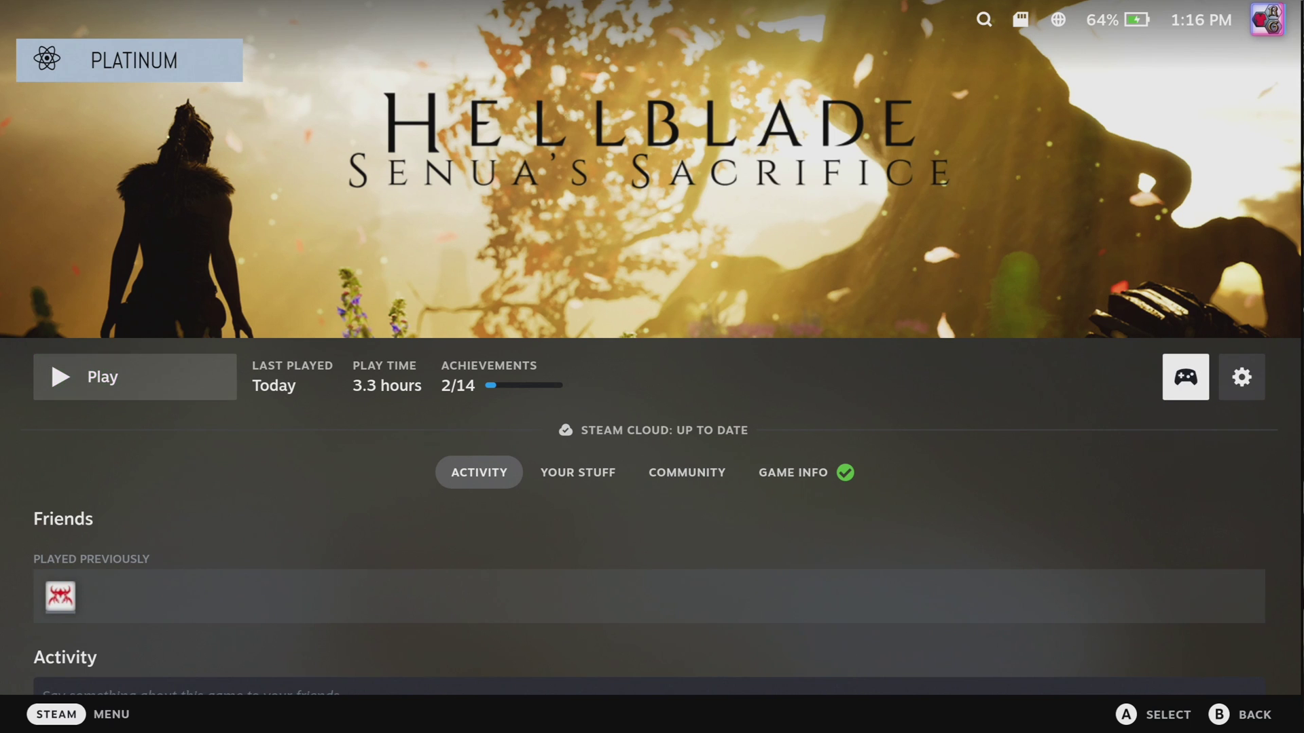
Open Hellblade's Properties from the game page's options menu.
key(Down)
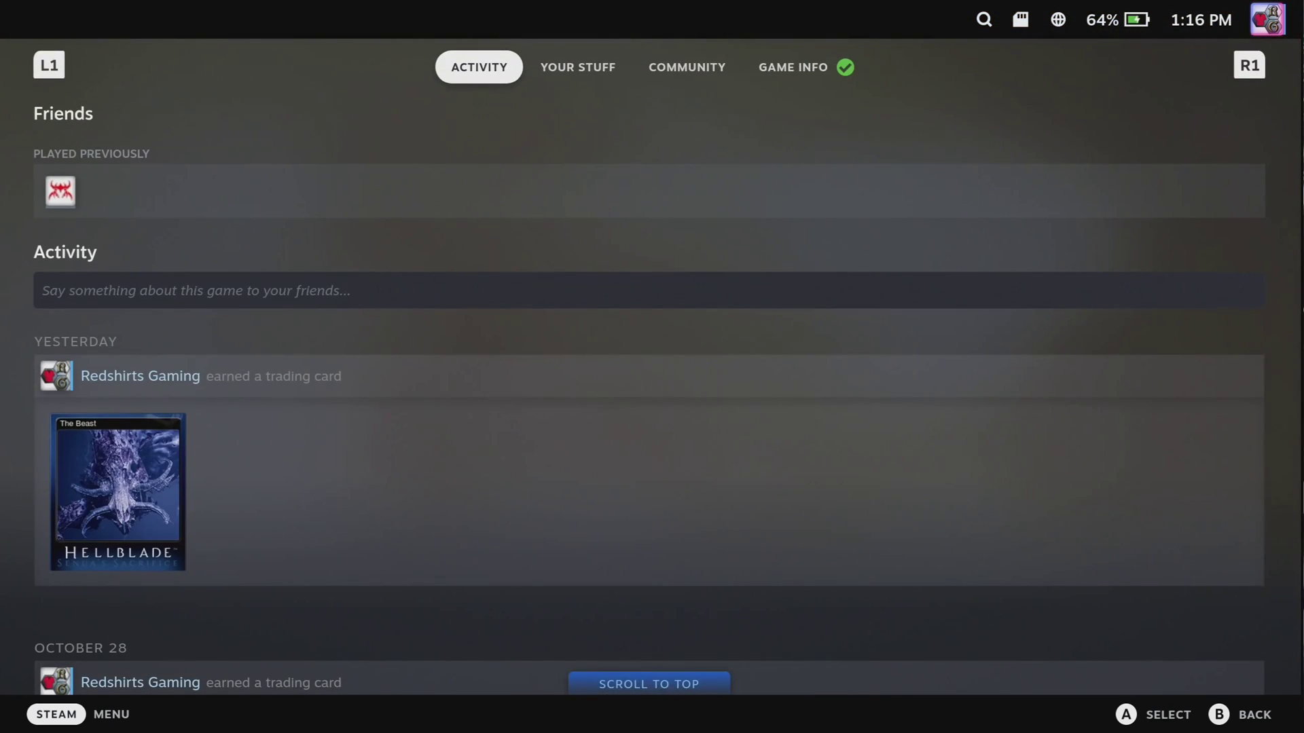
key(Up)
key(Return)
key(Down)
key(Down)
key(Down)
key(Down)
key(Return)
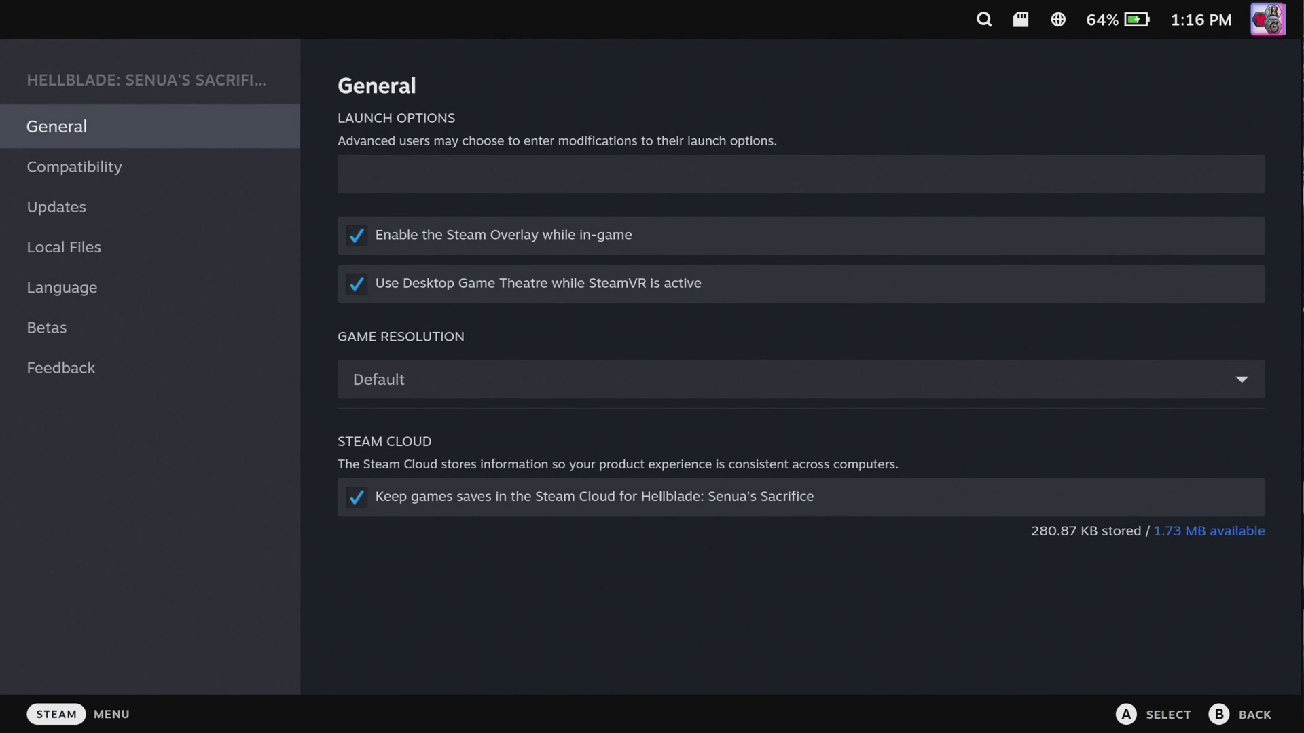
Go to the General section and down to the Game Resolution dropdown, currently Default.
key(Down)
key(Down)
key(Down)
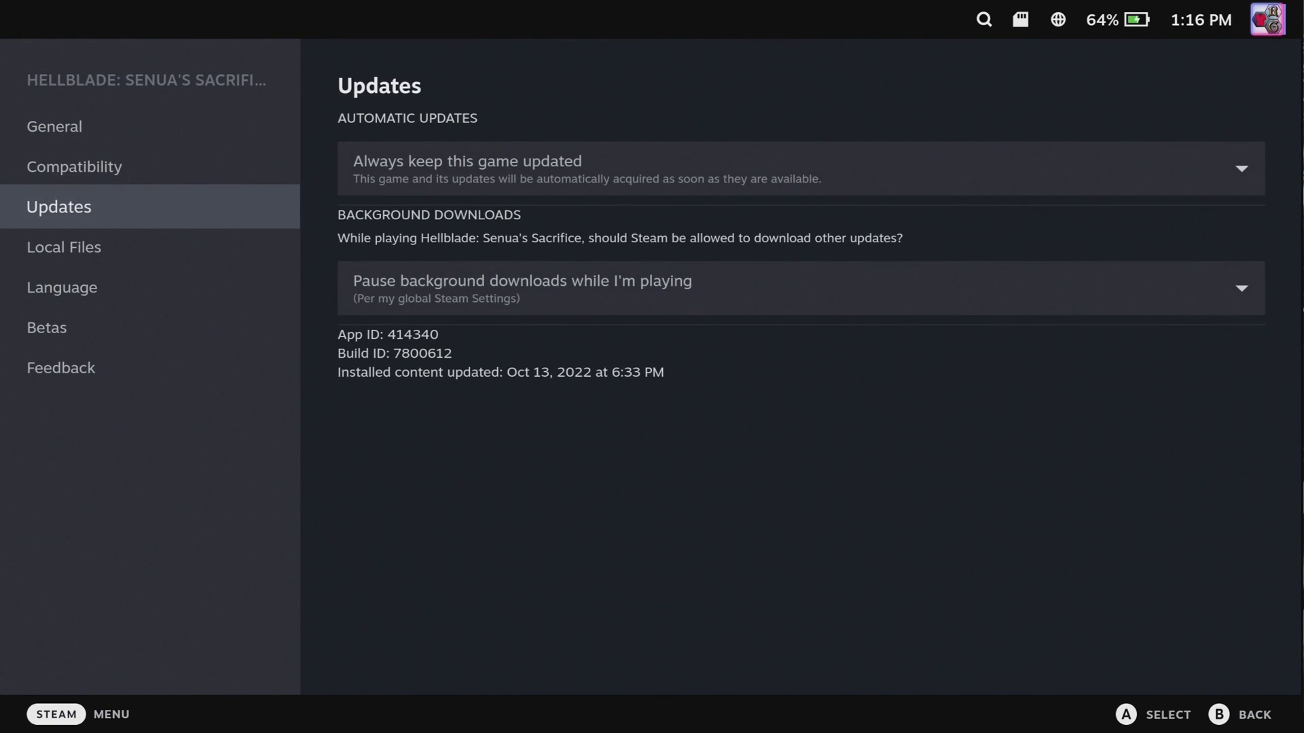
key(Down)
key(Down)
key(Down)
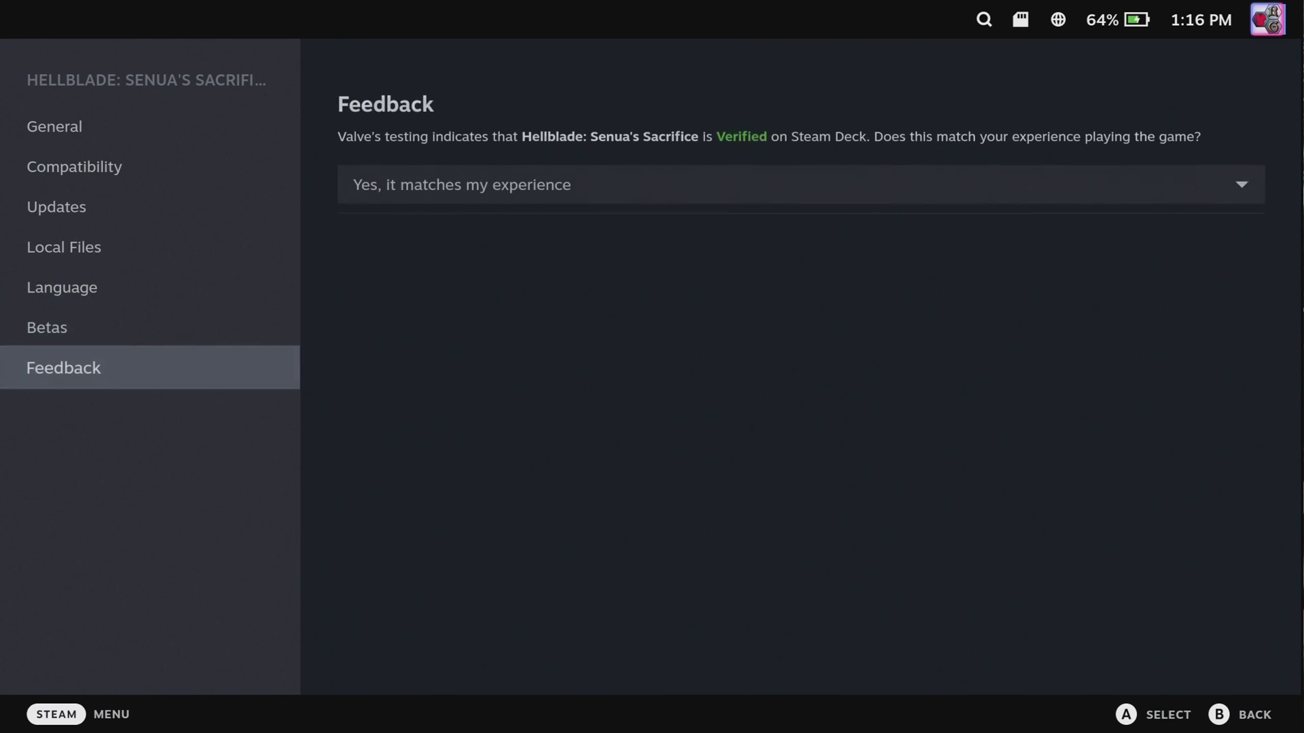
key(Up)
key(Up)
key(Up)
key(Up)
key(Up)
key(Up)
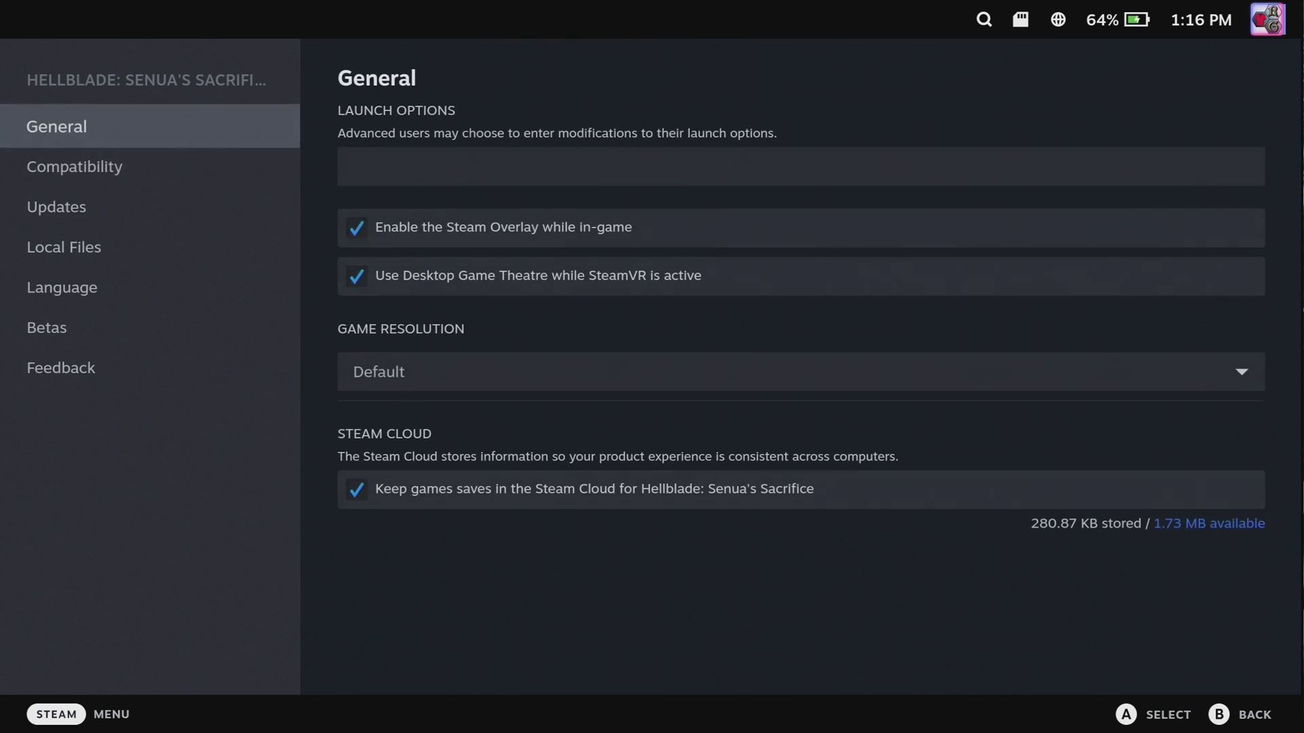
key(Right)
key(Down)
key(Down)
key(Down)
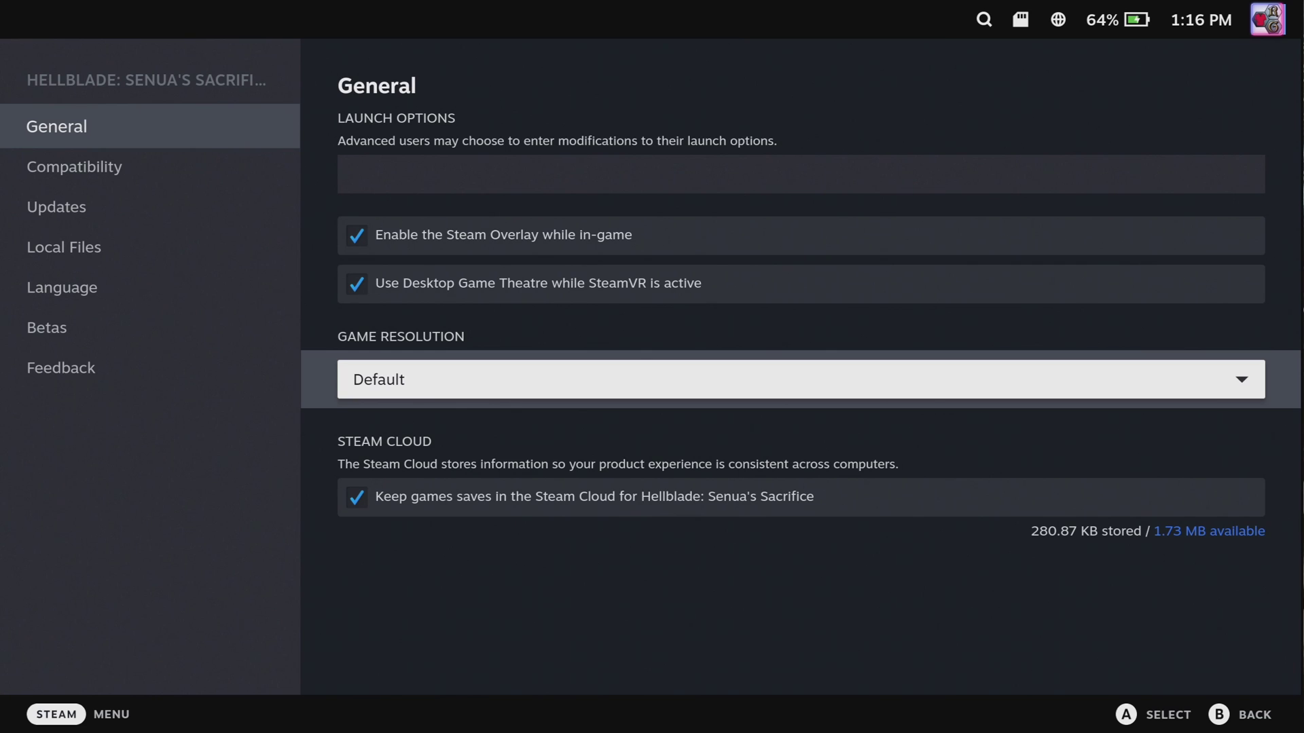
Pick Native in Hellblade's Game Resolution dropdown and close Properties.
key(Return)
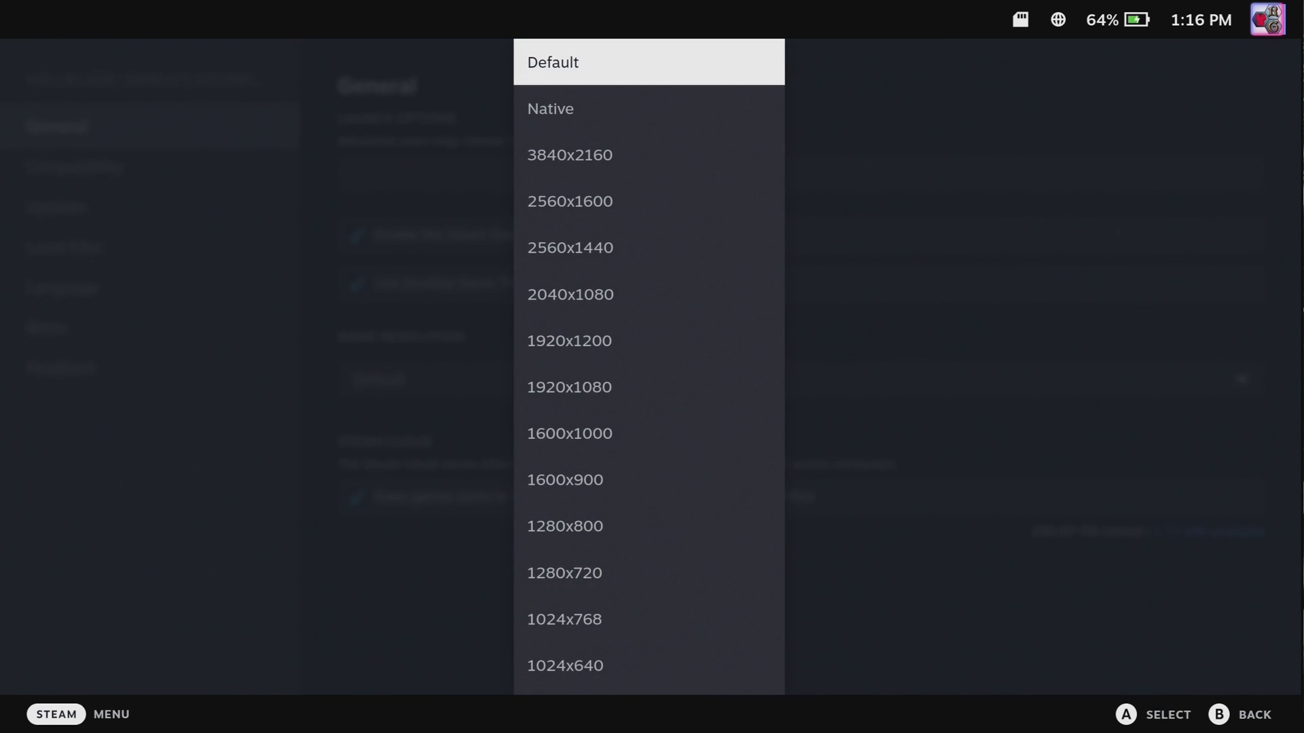
key(Down)
key(Down)
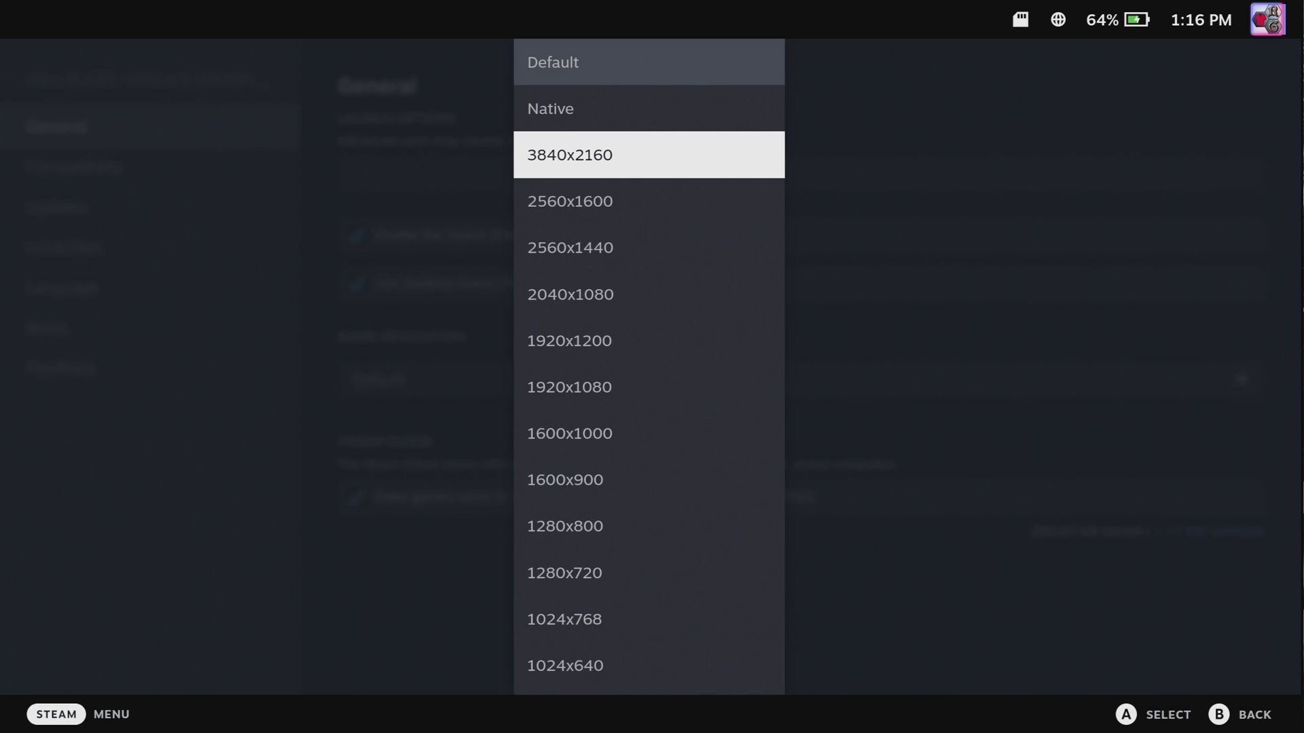
key(Up)
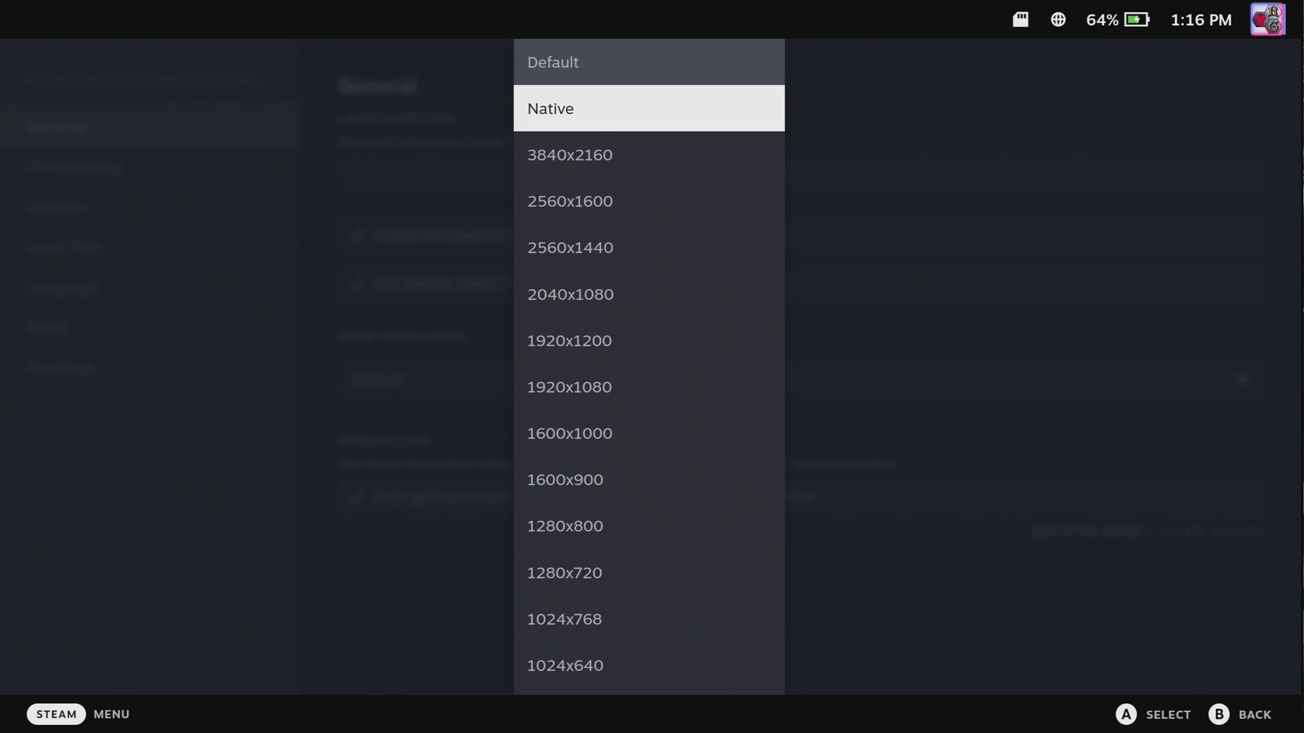
key(Return)
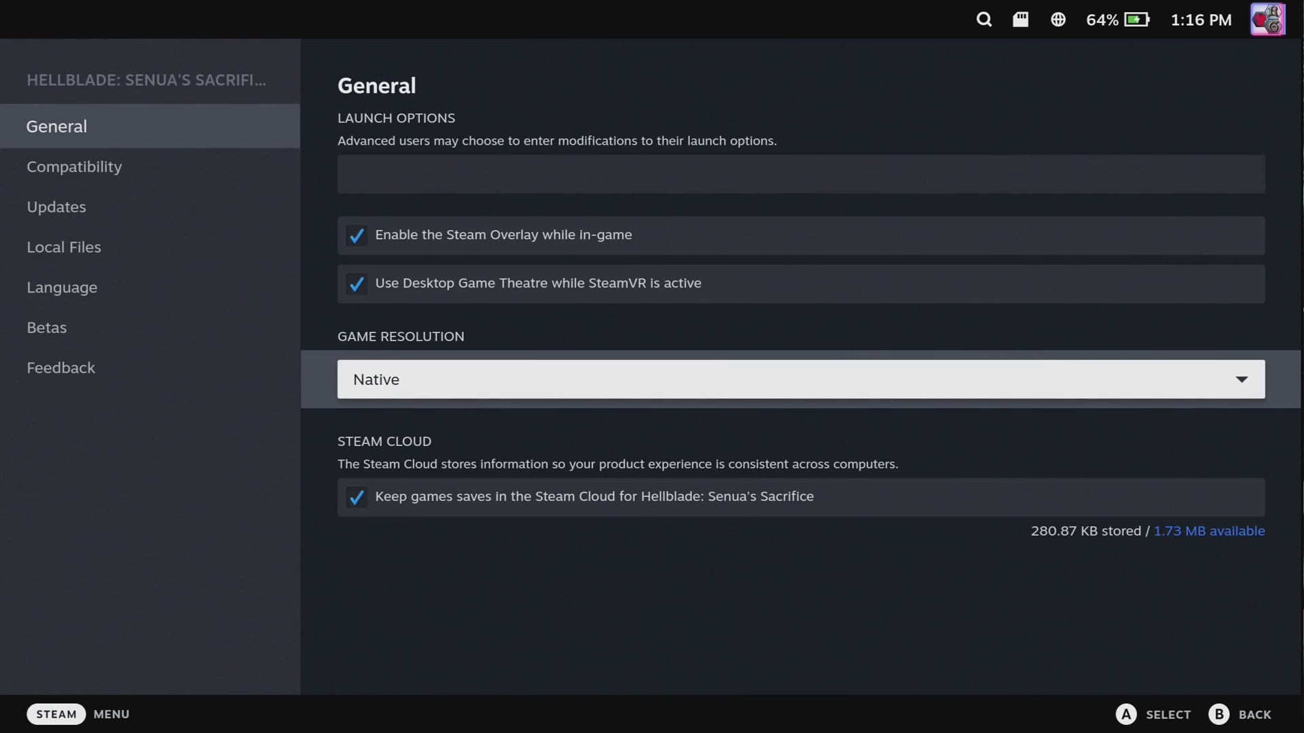
key(Escape)
key(Escape)
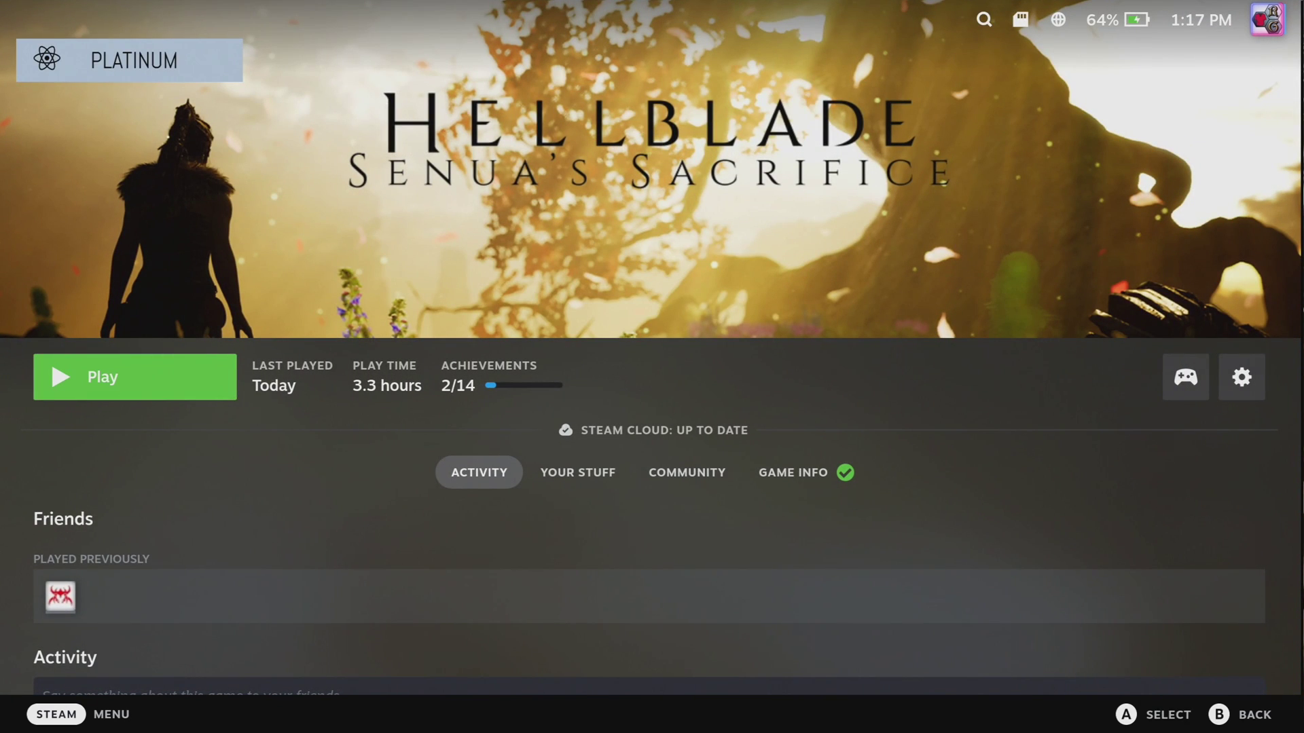
Launch Hellblade with the Play button and wait for its main menu.
key(Return)
key(Return)
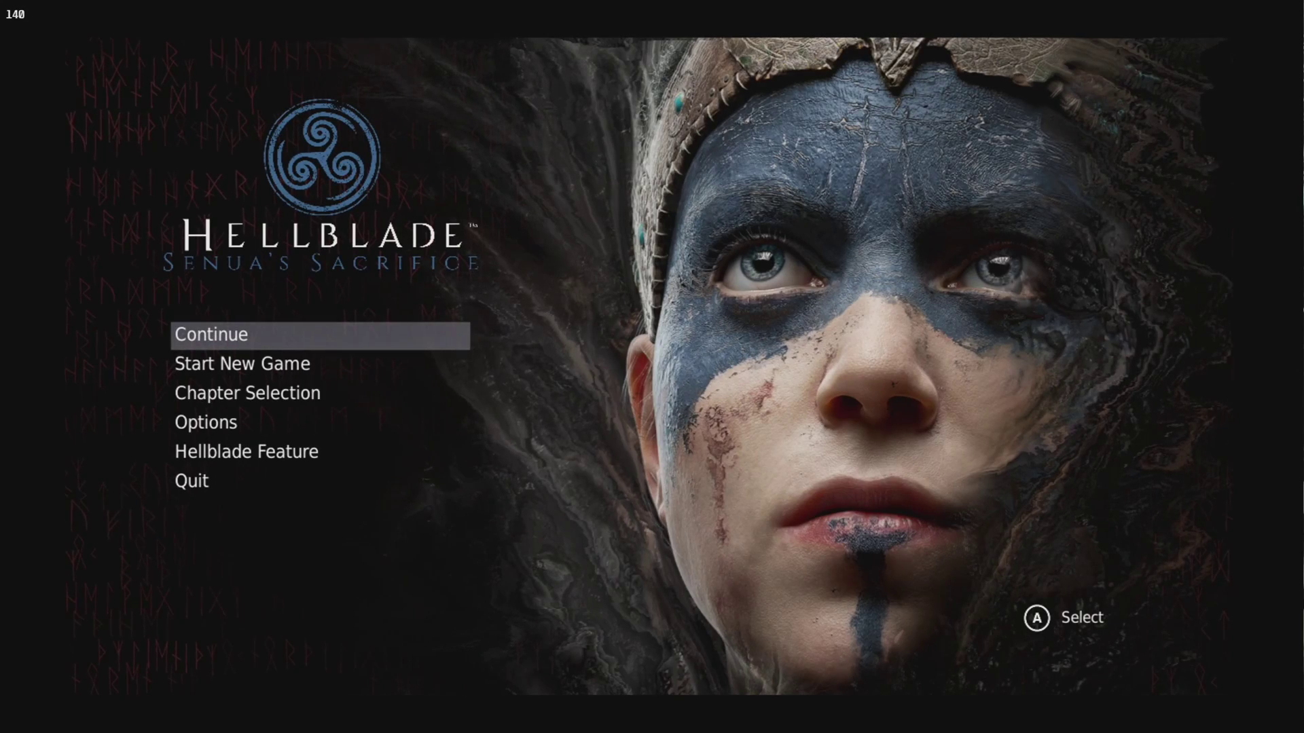
In Hellblade's Graphics settings, step Resolution up through 1440x900 and 1920x1080 to 2560x1440, then back out.
key(Down)
key(Down)
key(Down)
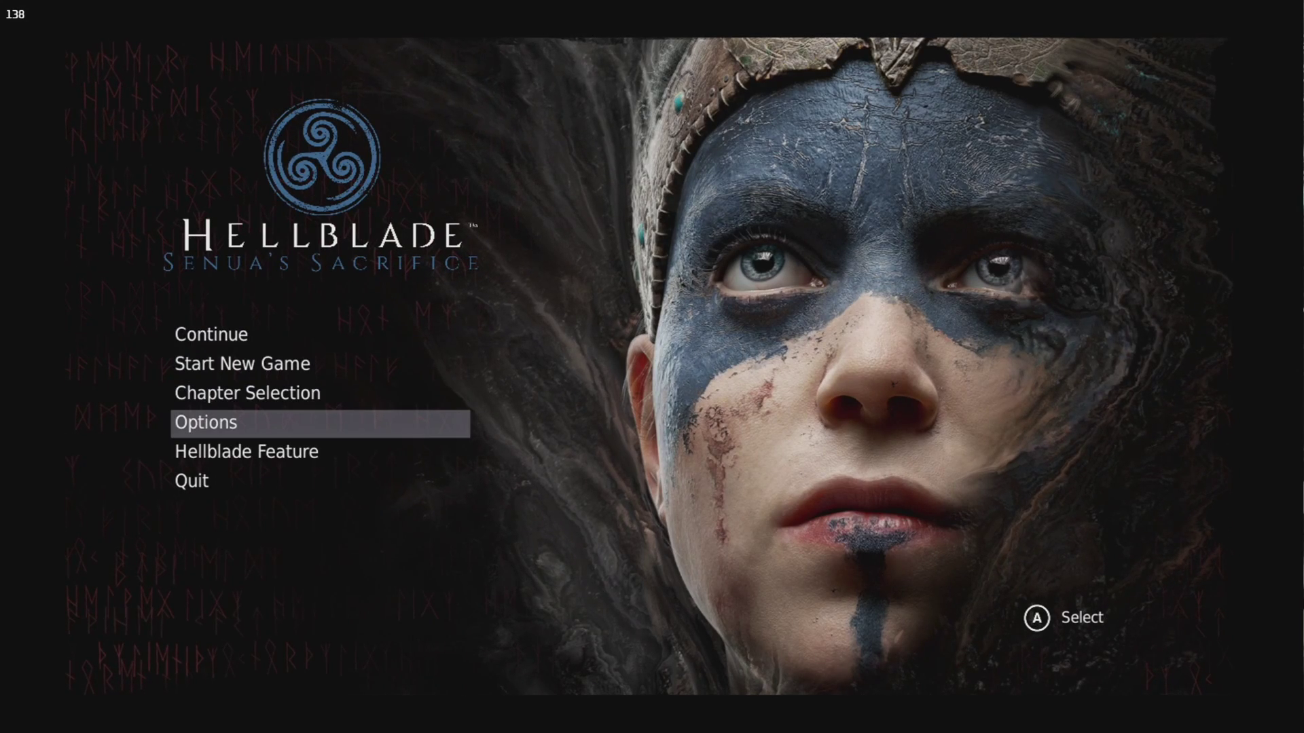
key(Return)
key(Return)
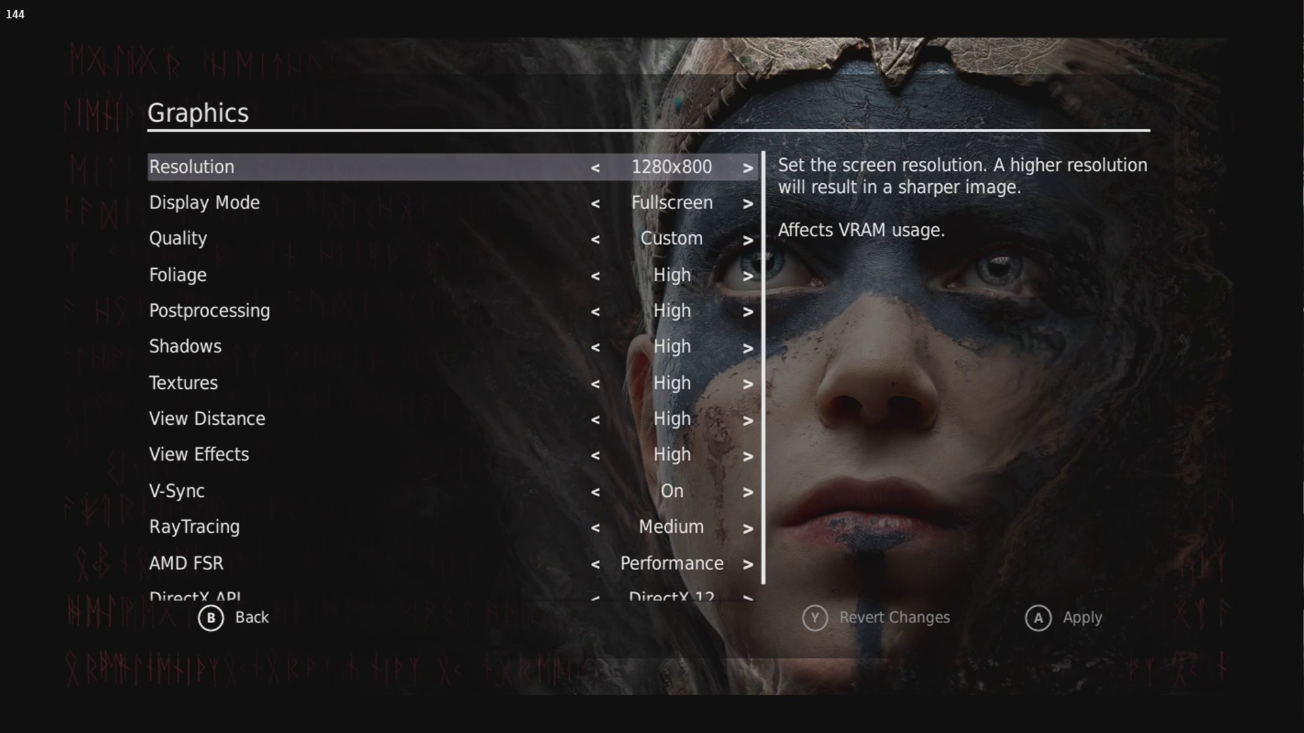
key(Right)
key(Right)
key(Right)
key(Right)
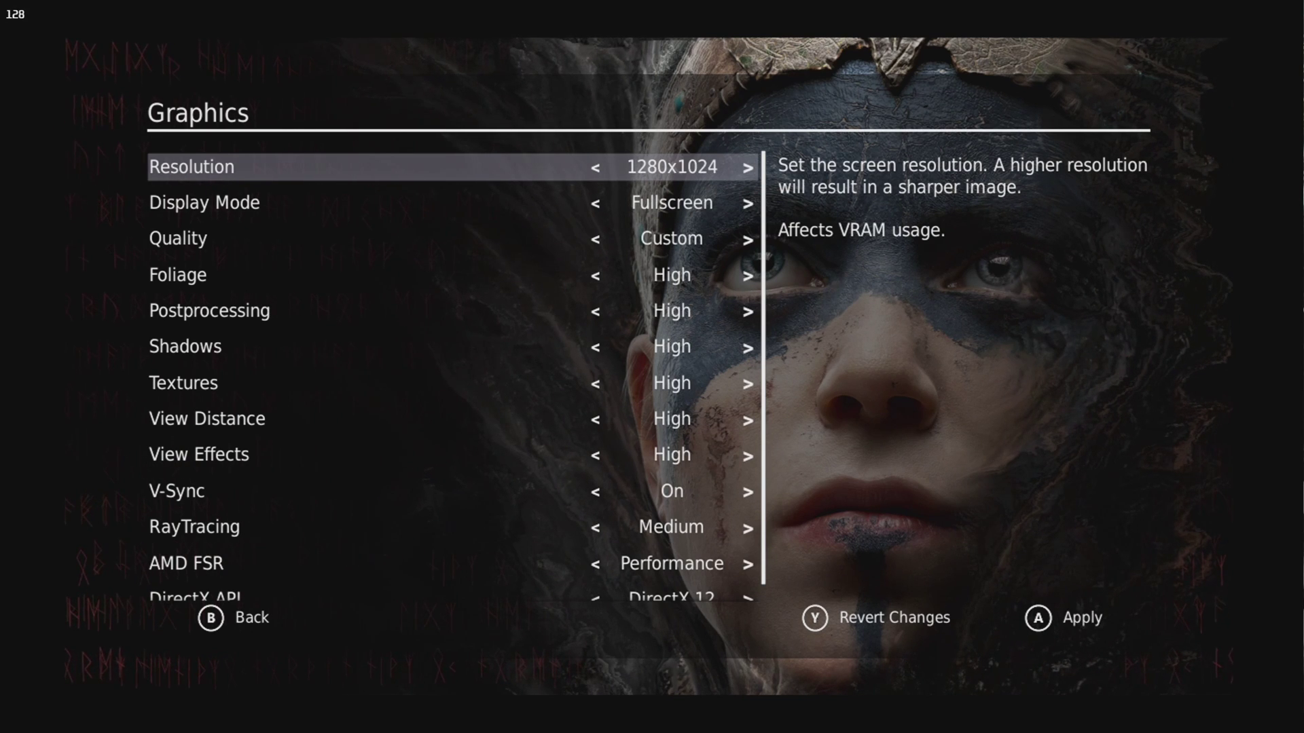
key(Right)
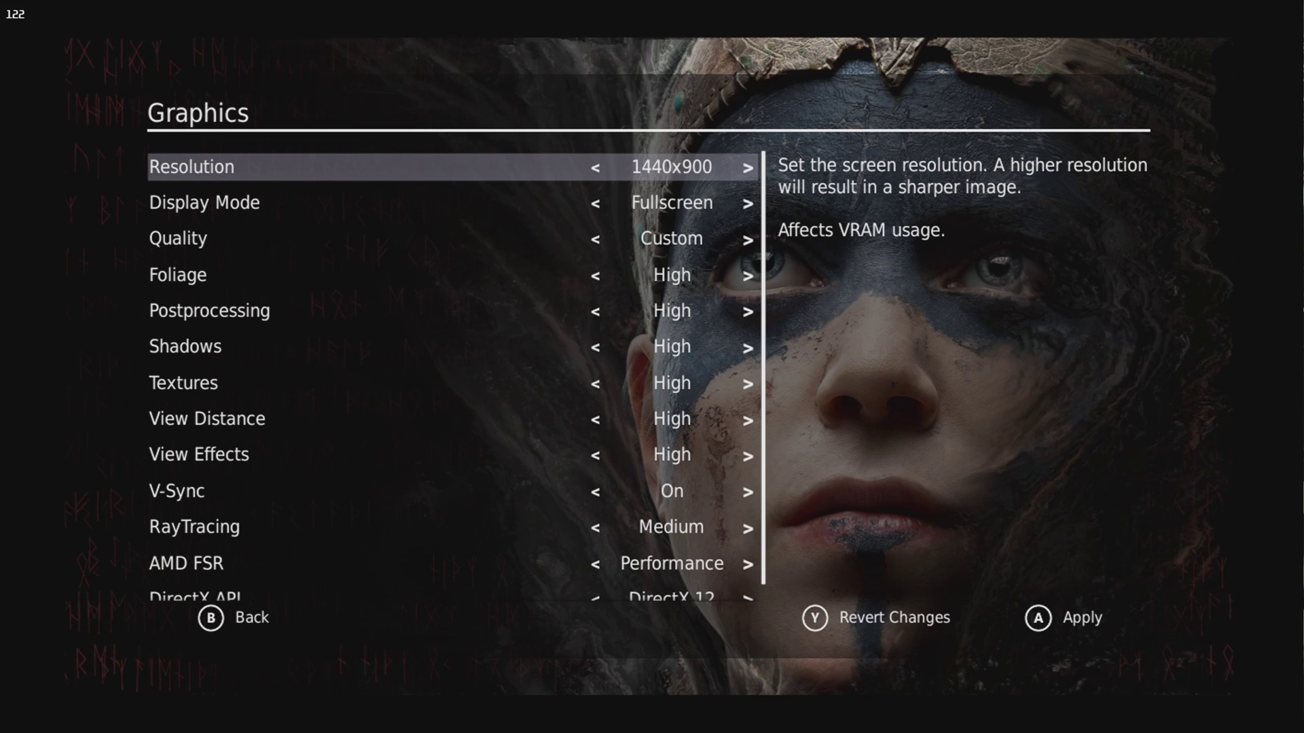
key(Right)
key(Right)
key(Right)
key(Right)
key(Right)
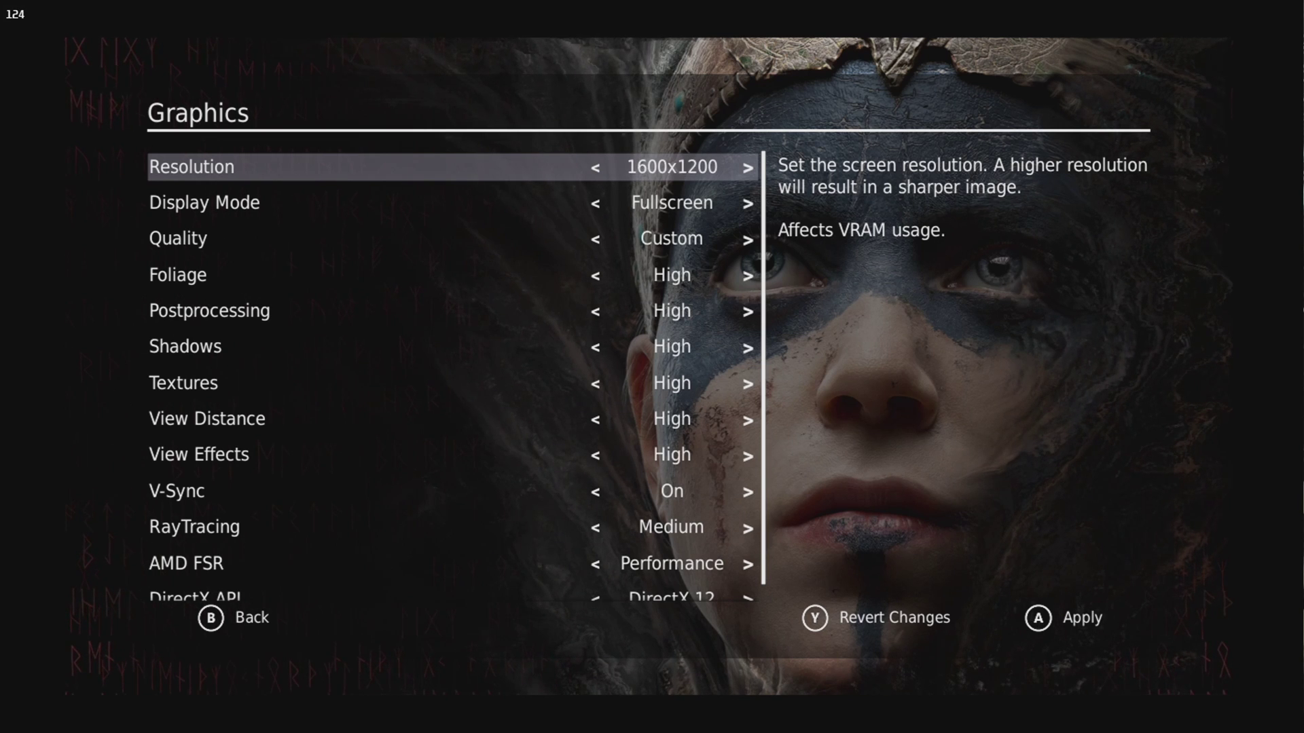
key(Right)
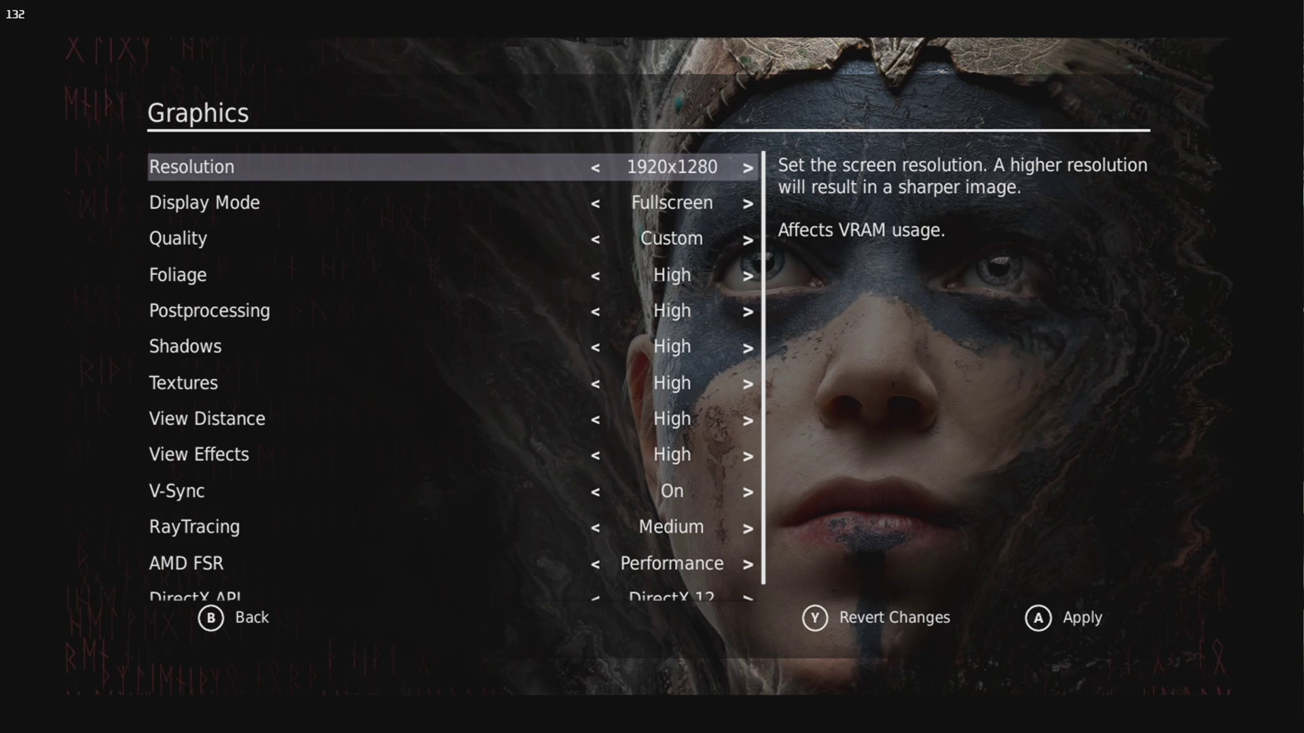
key(Right)
key(Right)
key(Left)
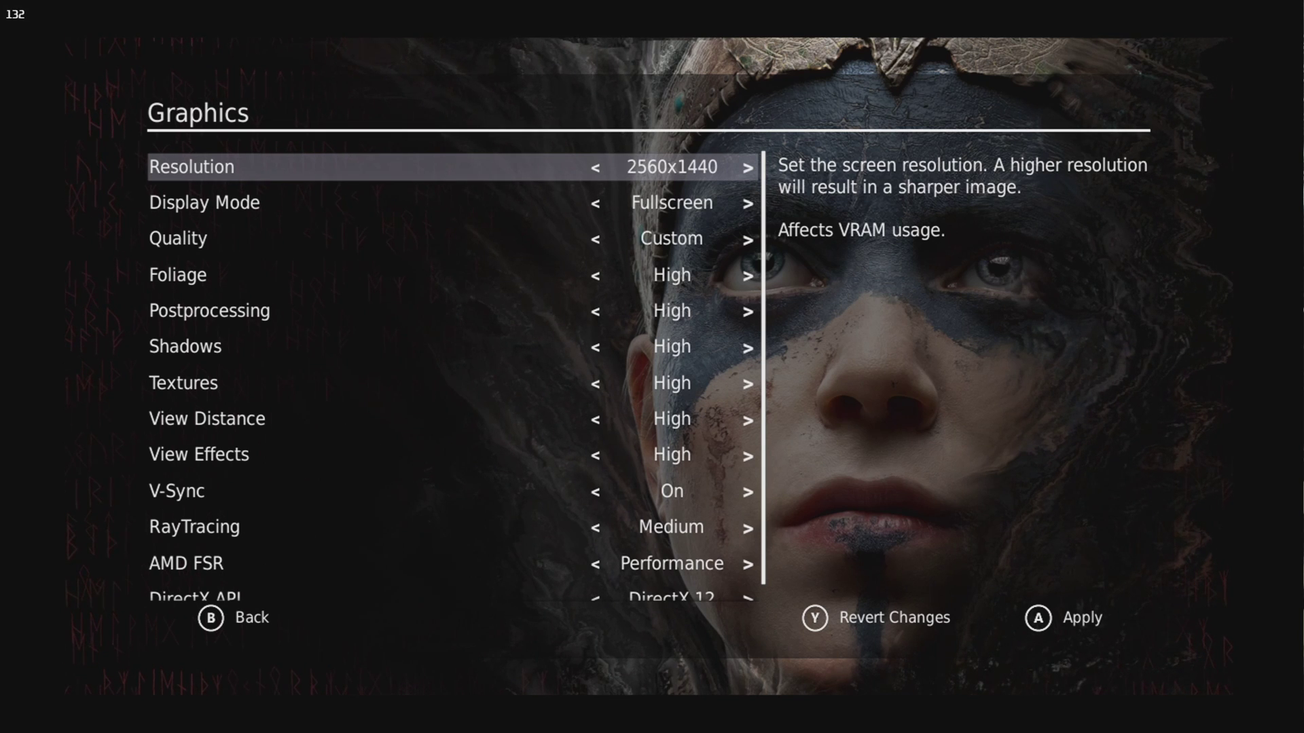
key(Escape)
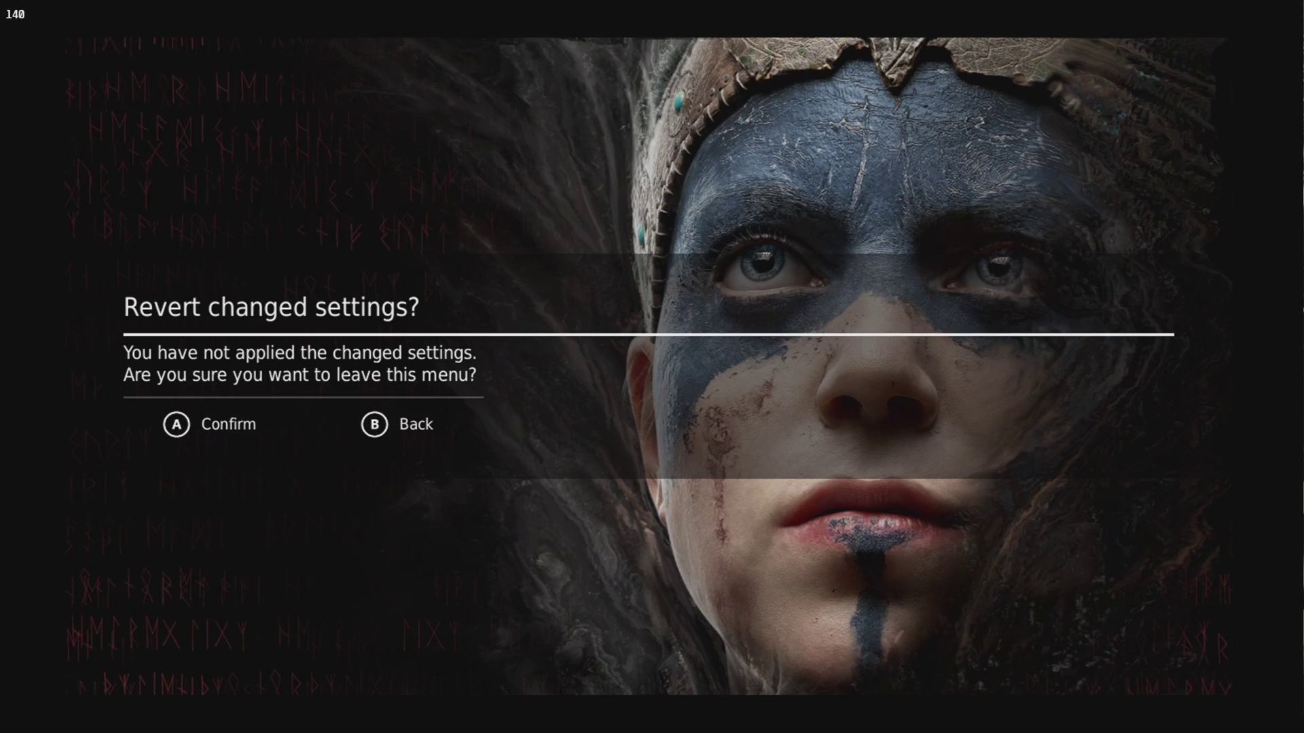
Apply and keep Hellblade's 2560x1440 resolution in Graphics, then back out of Options to the main menu.
key(Escape)
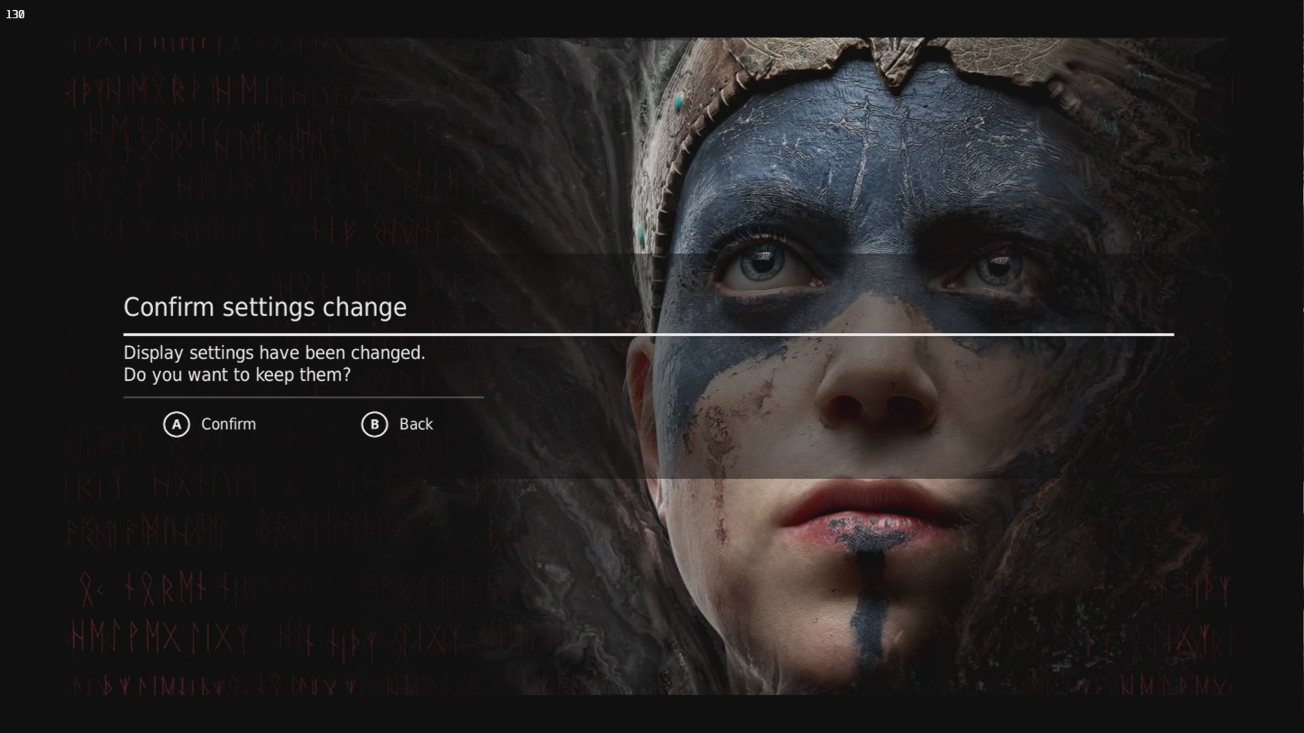
key(Return)
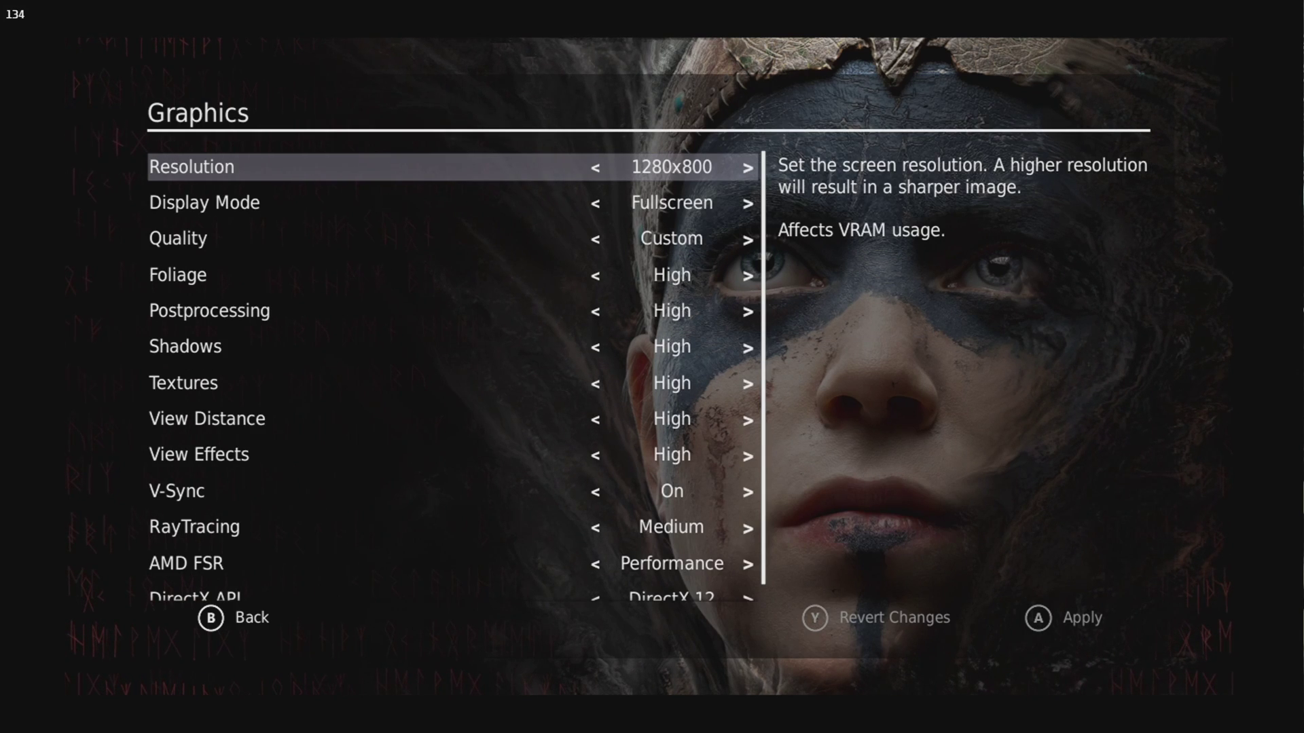
key(Left)
key(Left)
key(Left)
key(Left)
key(Left)
key(Right)
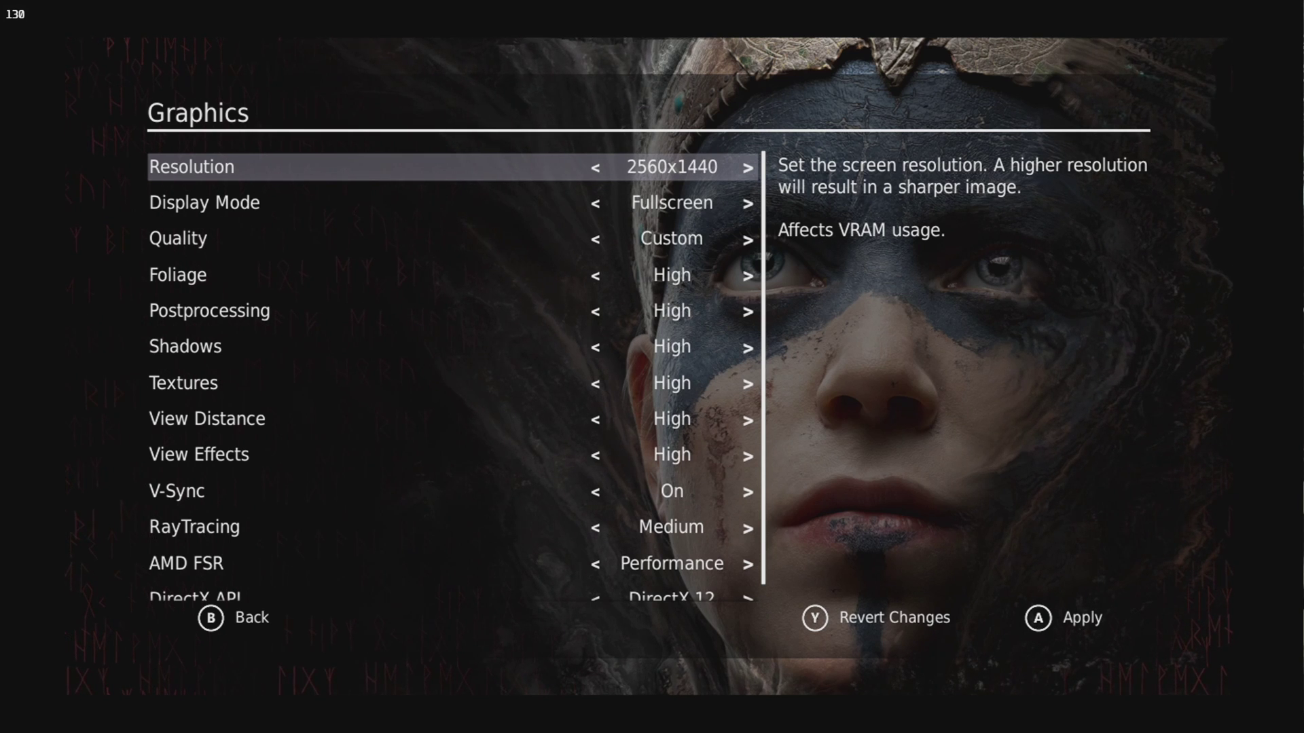
key(Return)
key(Return)
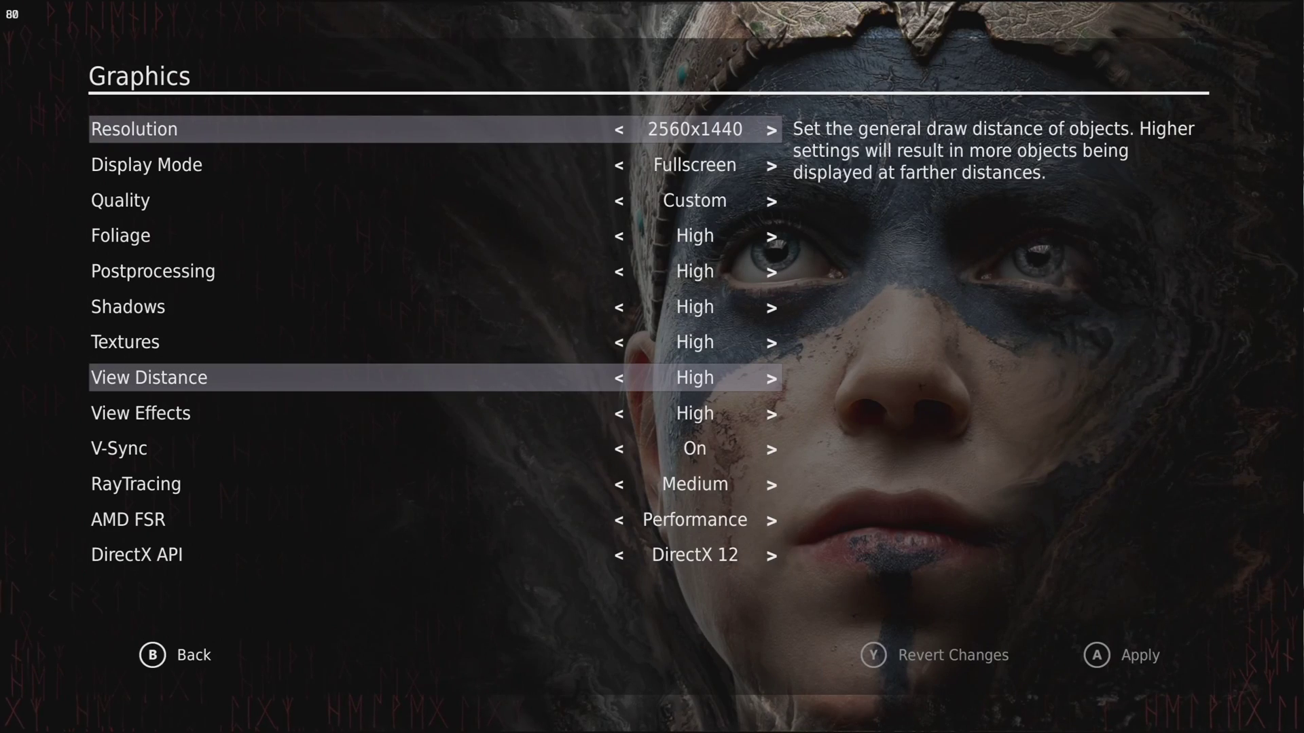
key(Escape)
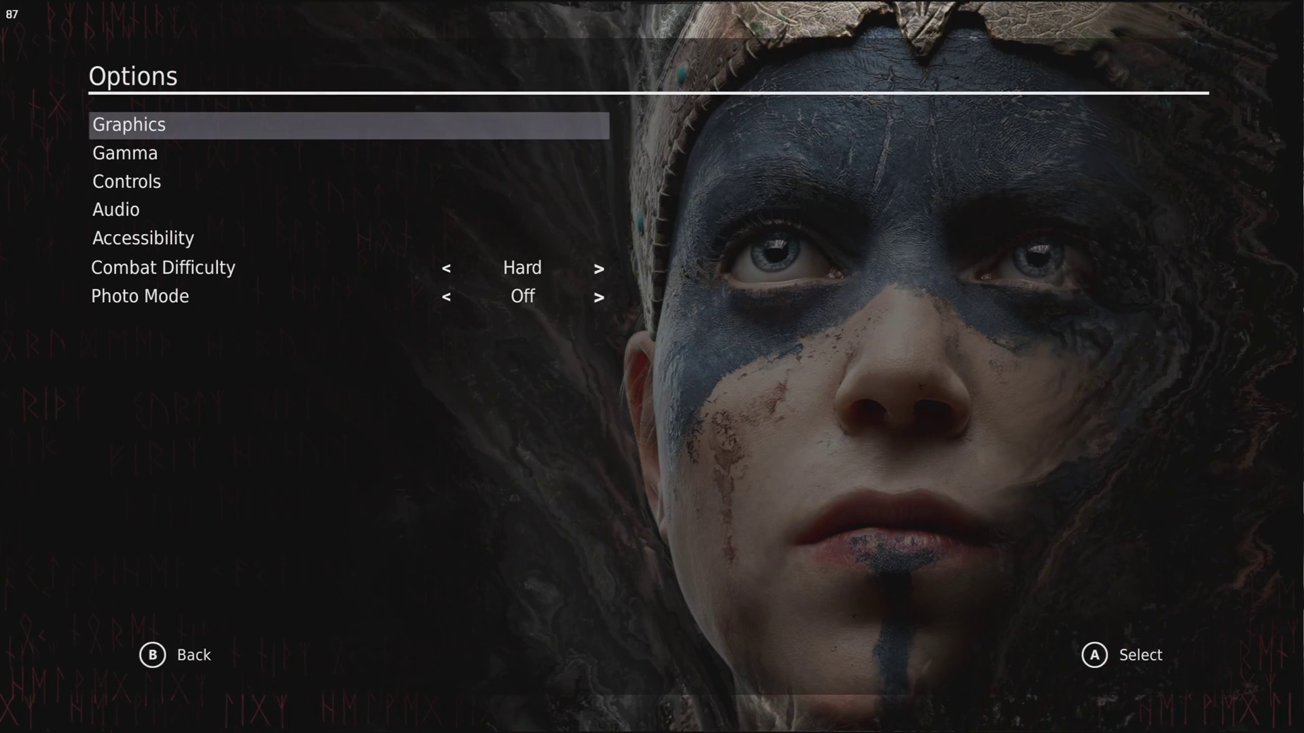
key(Escape)
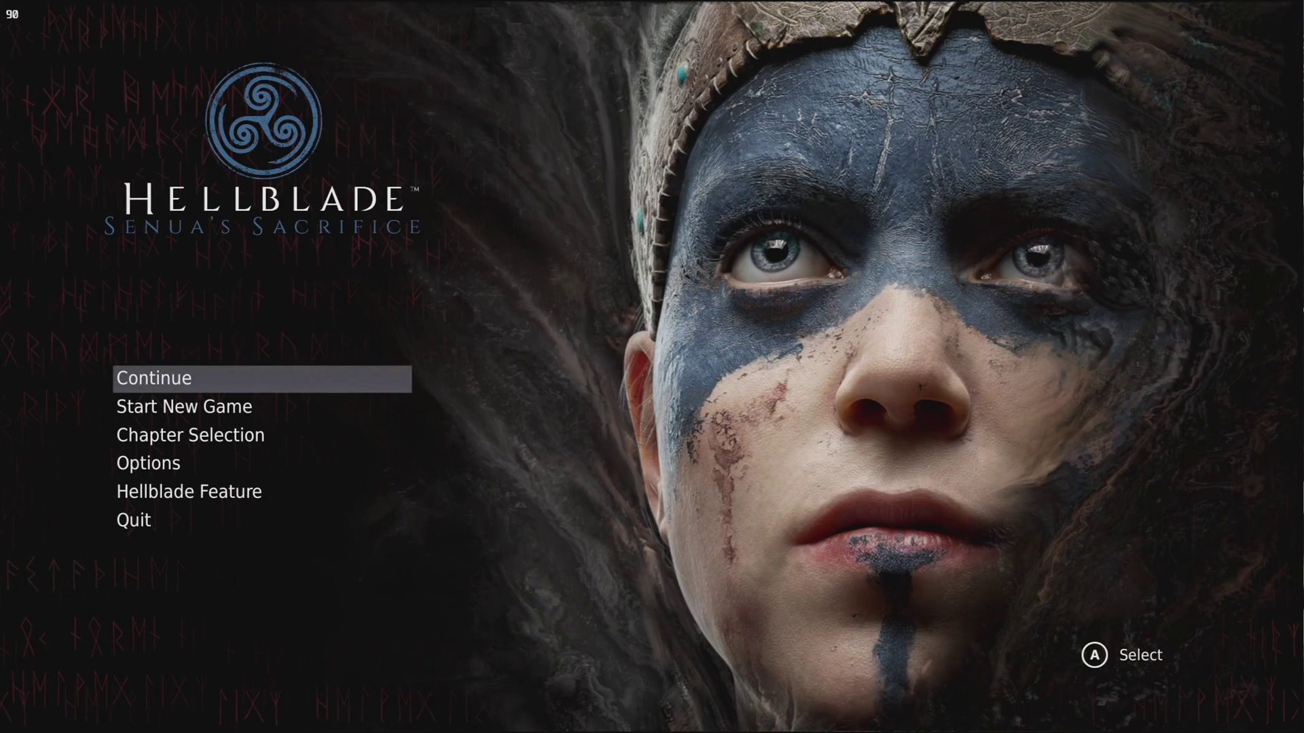